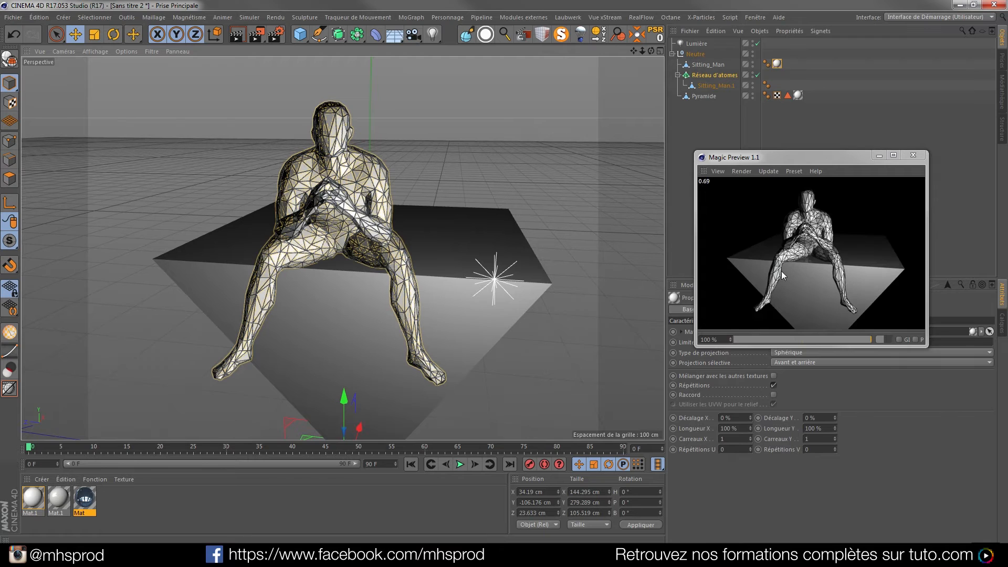
Step: Reposition the Magic Preview window and set its preview quality to 76%
left_click_drag(785, 157, 768, 126)
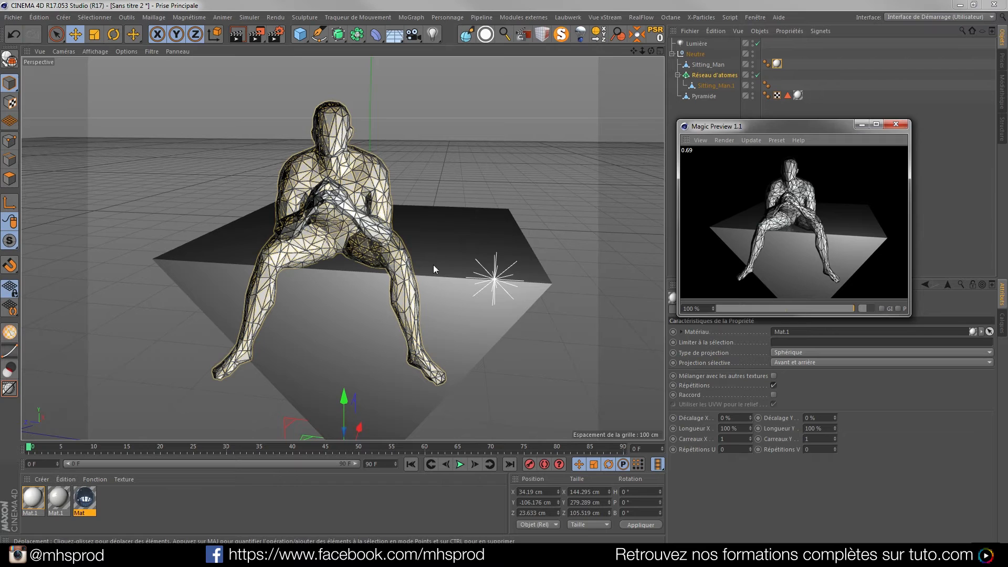
left_click_drag(433, 265, 405, 277, "alt")
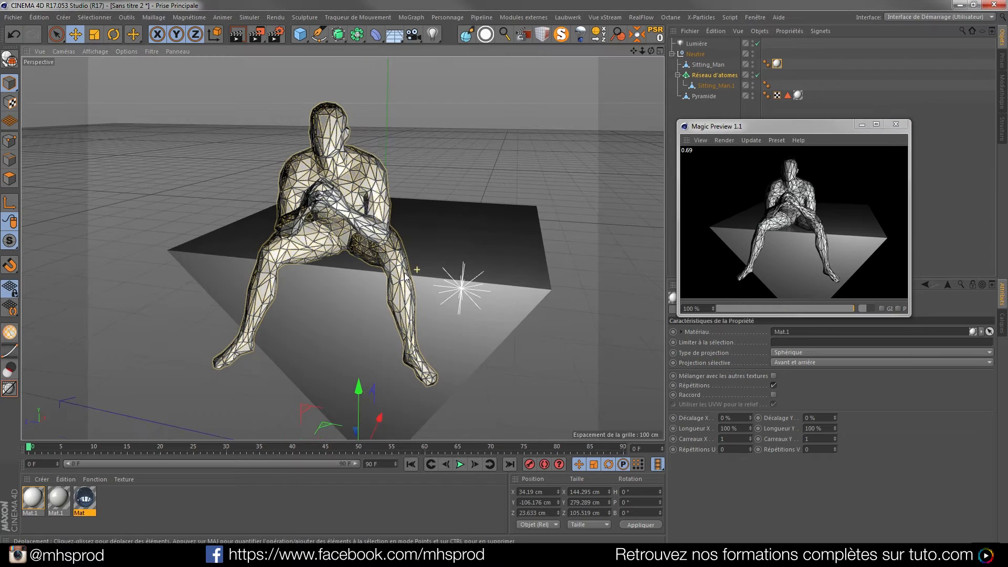
left_click(819, 313)
left_click_drag(330, 184, 362, 218, "alt")
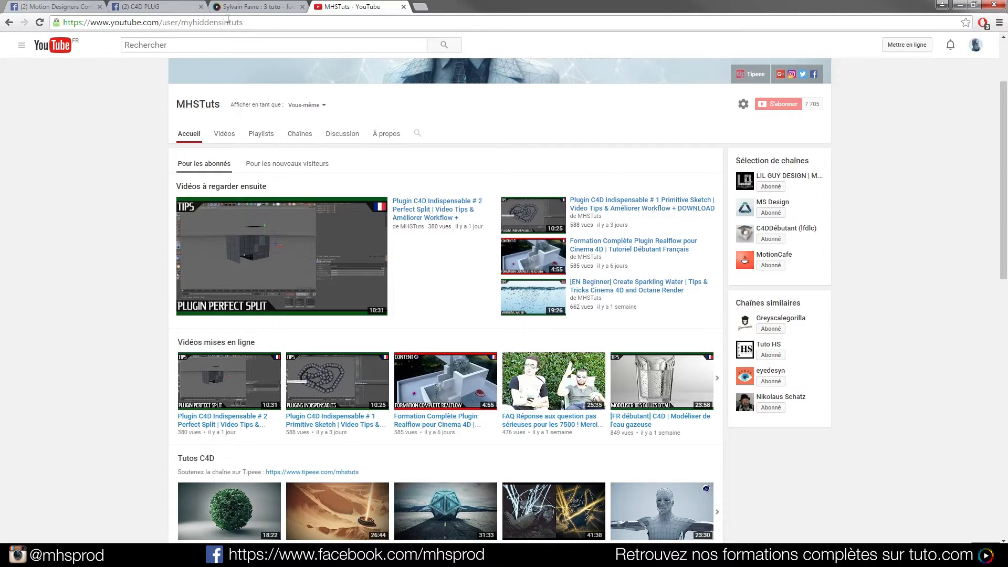
Step: Switch to the C4D PLUG Facebook page in the browser and examine its plugin posts from the newest back to July
left_click(180, 6)
scroll(446, 196, "up", 10)
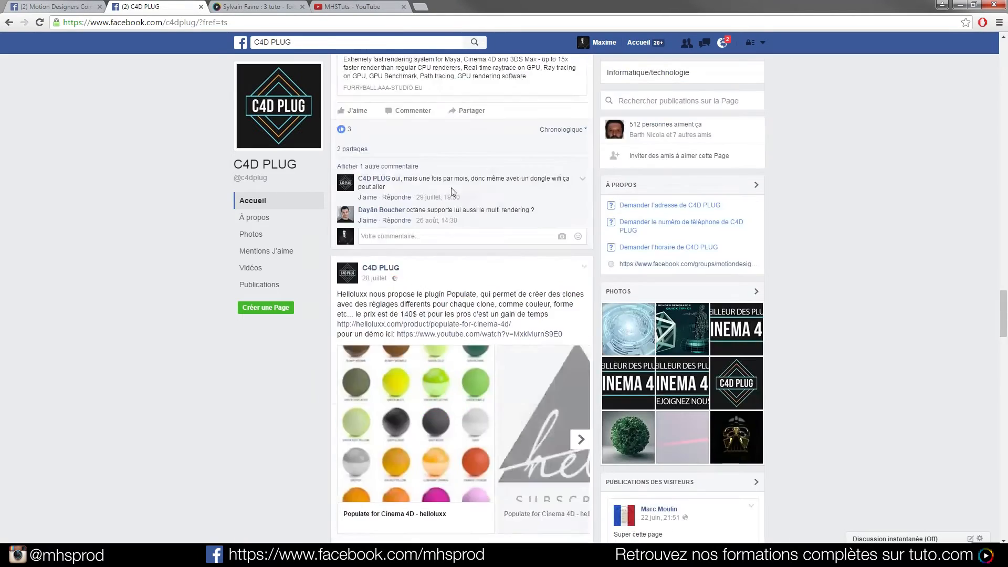
scroll(446, 195, "up", 10)
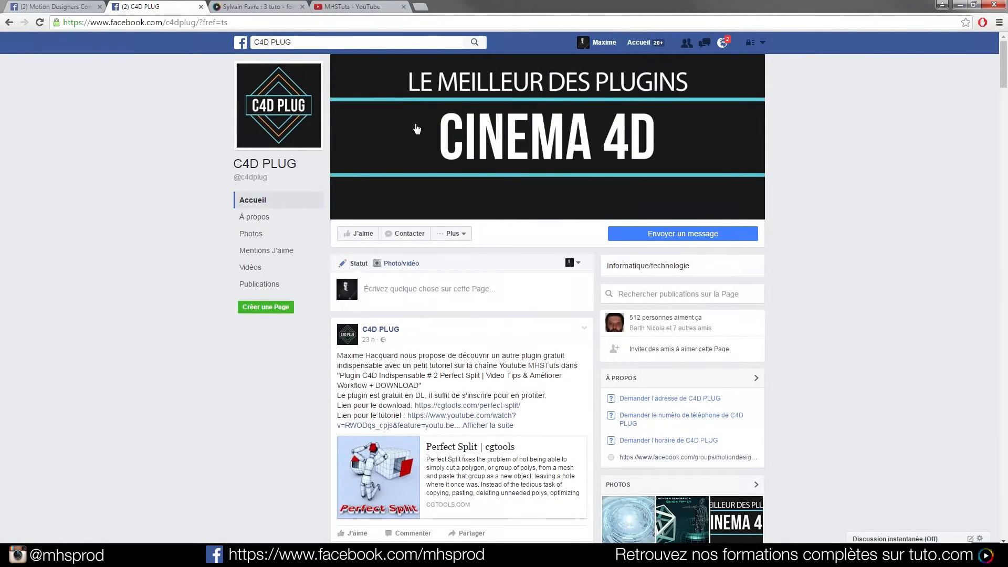
scroll(452, 272, "down", 4)
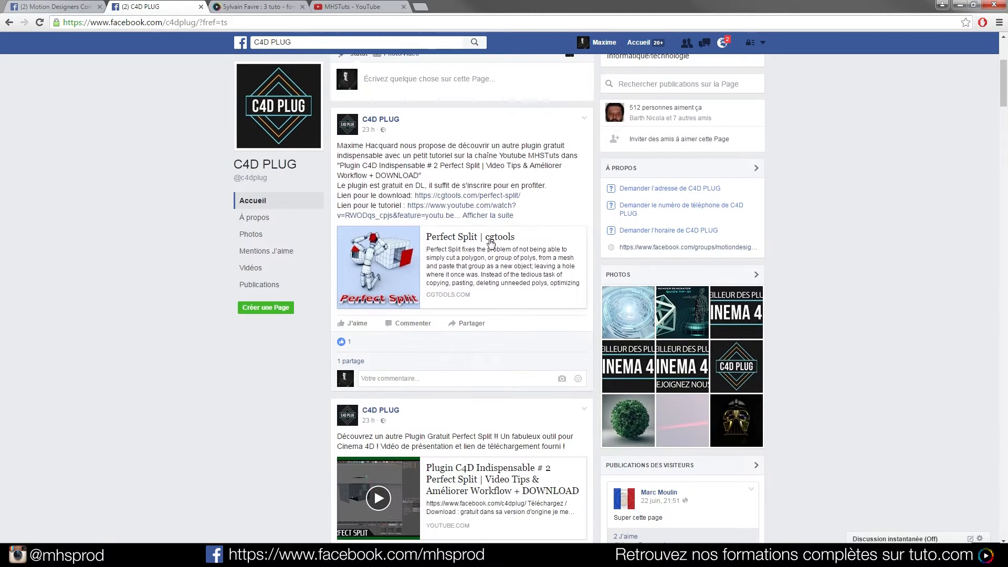
scroll(527, 243, "down", 7)
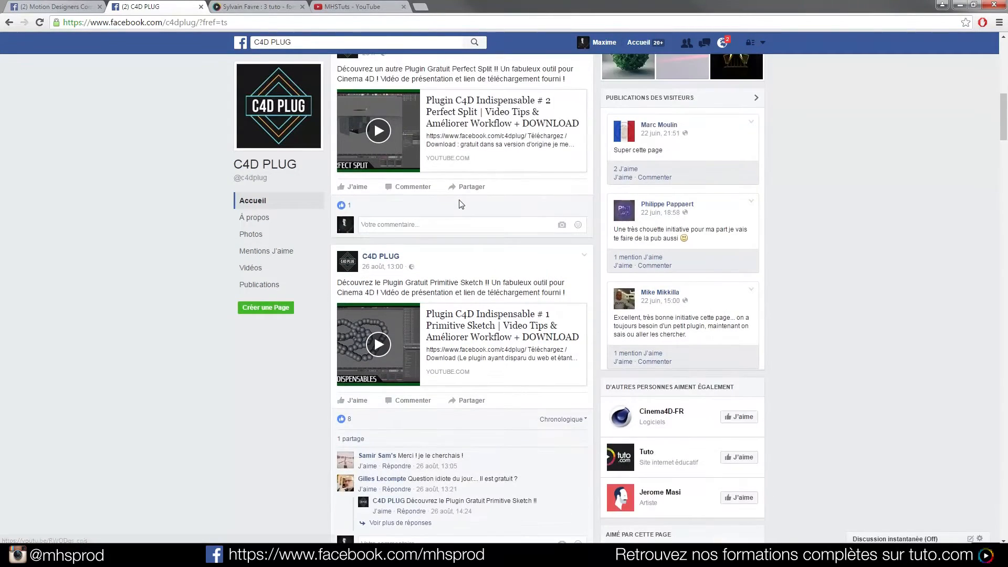
scroll(460, 204, "down", 8)
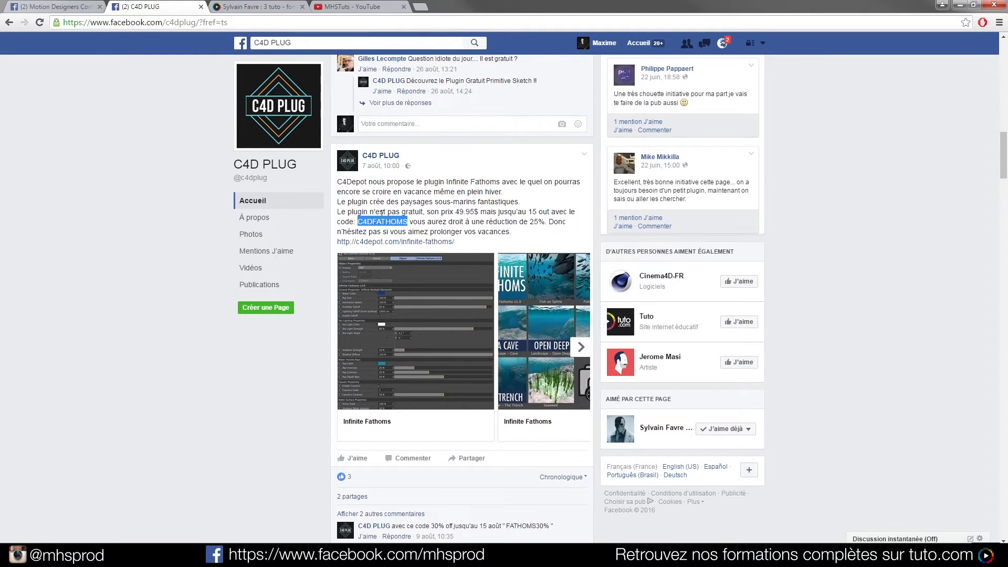
scroll(473, 215, "down", 10)
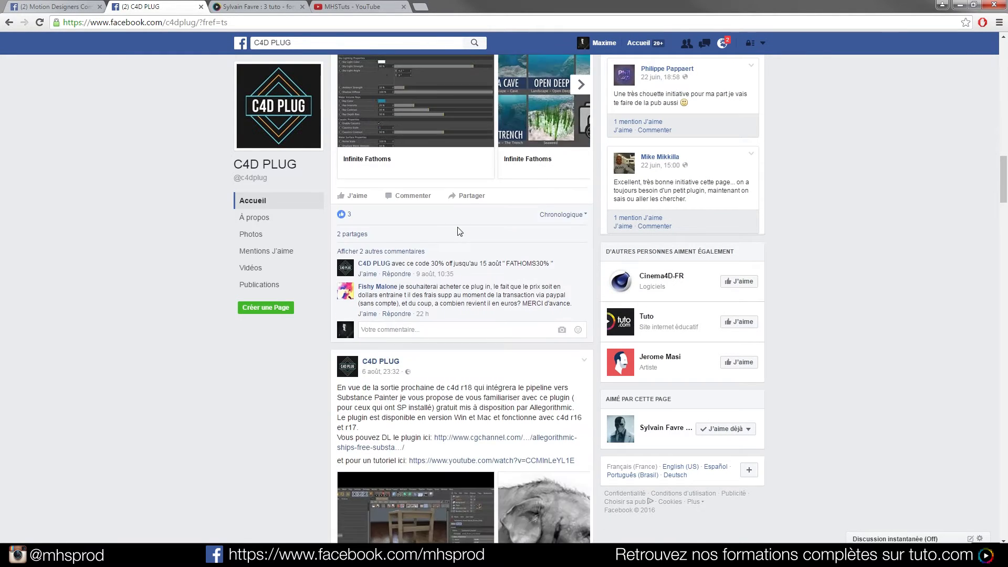
scroll(461, 232, "down", 20)
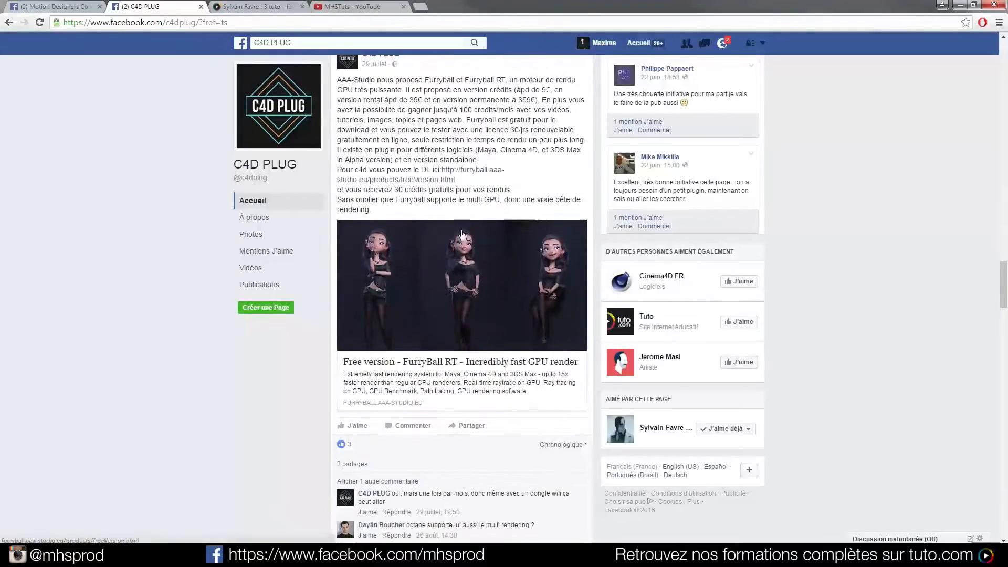
scroll(466, 242, "down", 10)
scroll(499, 312, "up", 4)
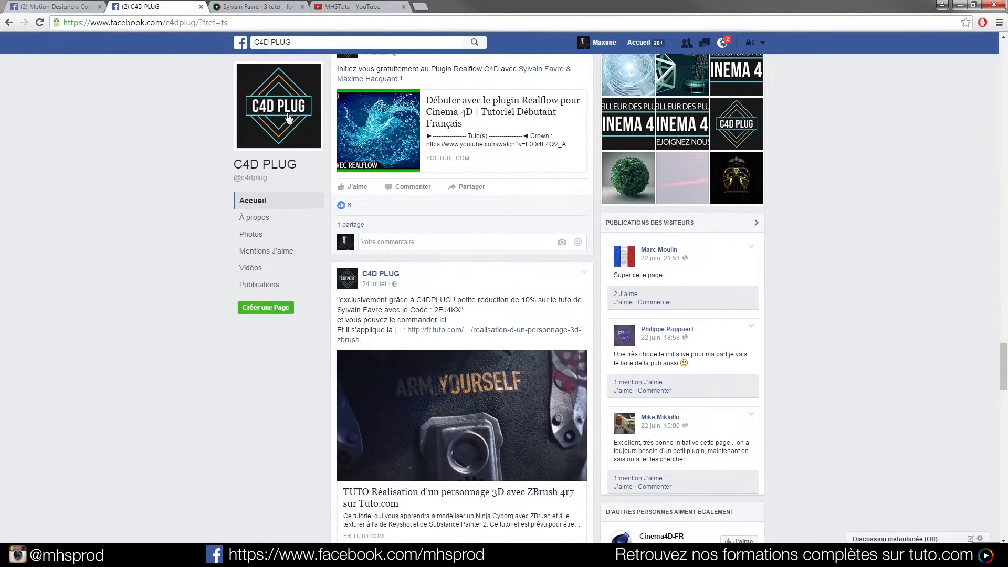
Step: Look at the trainer's course list on tuto.com and return to the start of the C4D PLUG page
left_click(260, 7)
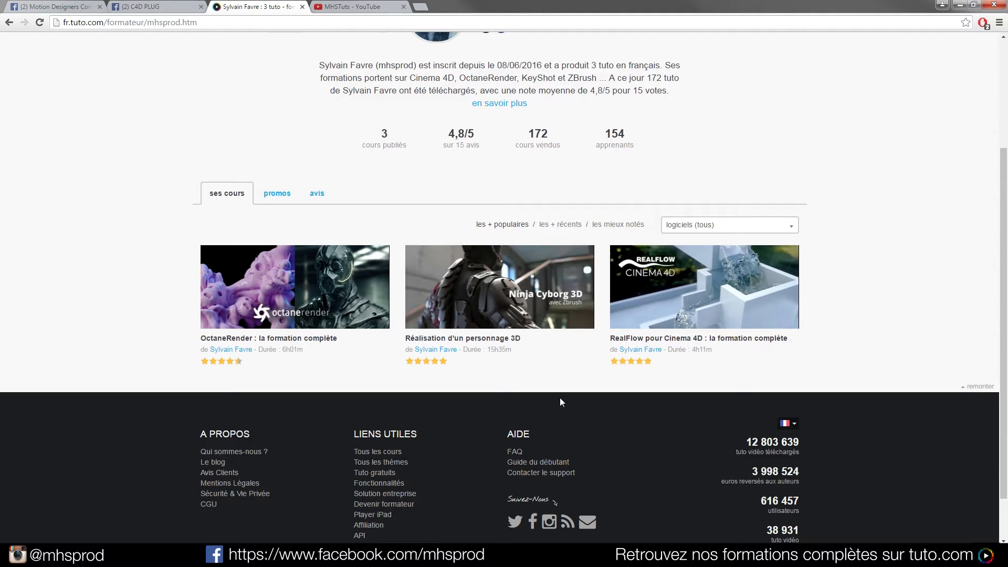
left_click(180, 9)
scroll(178, 232, "up", 15)
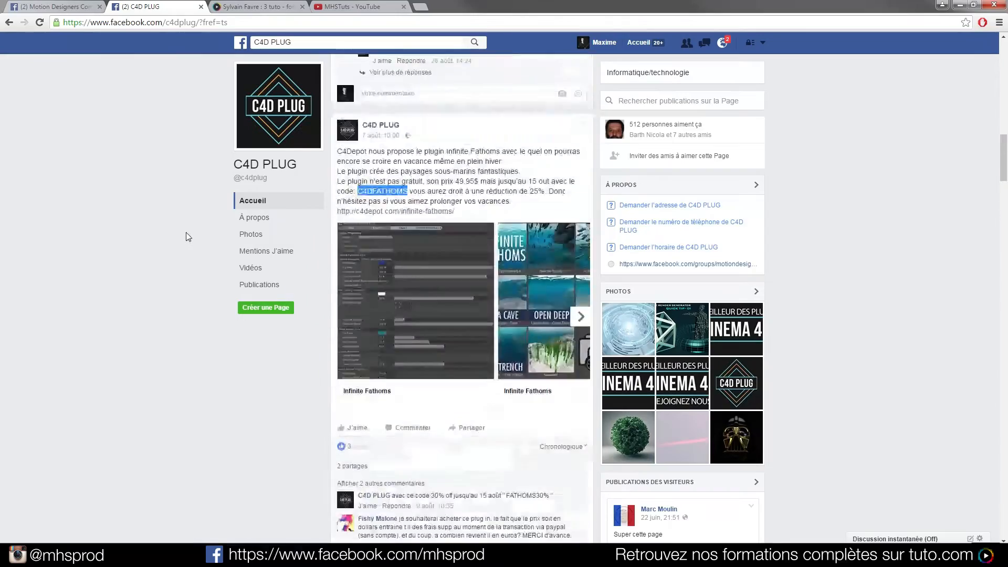
scroll(190, 235, "up", 4)
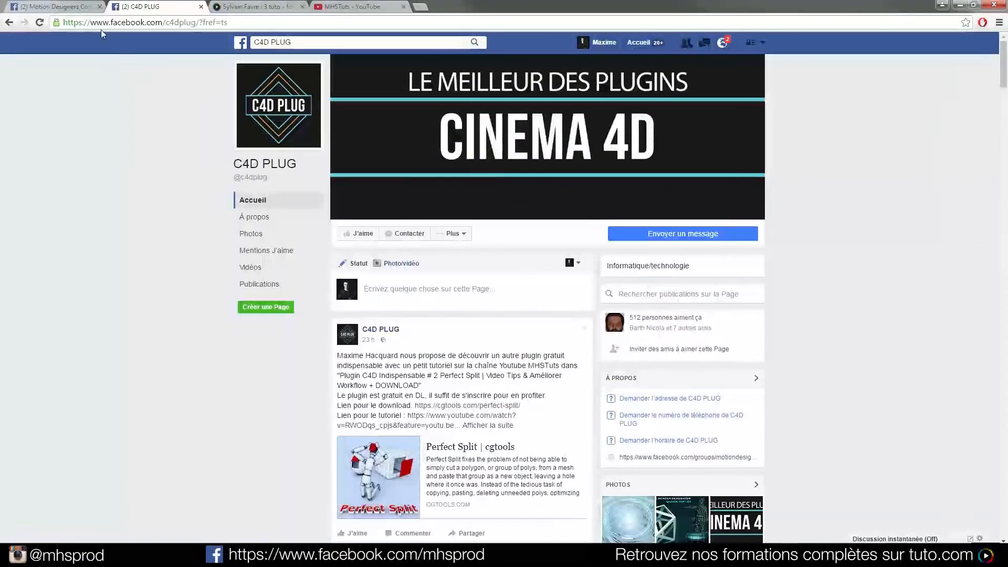
Step: Look over the Motion Designers Community group and the MHSTuts YouTube channel, and switch back to Cinema 4D
left_click(77, 8)
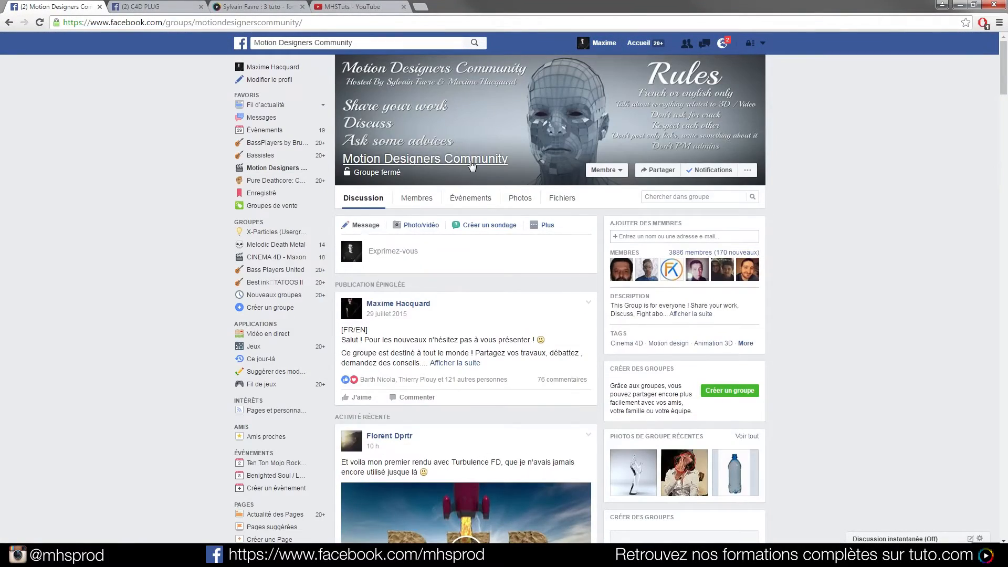
scroll(502, 340, "down", 15)
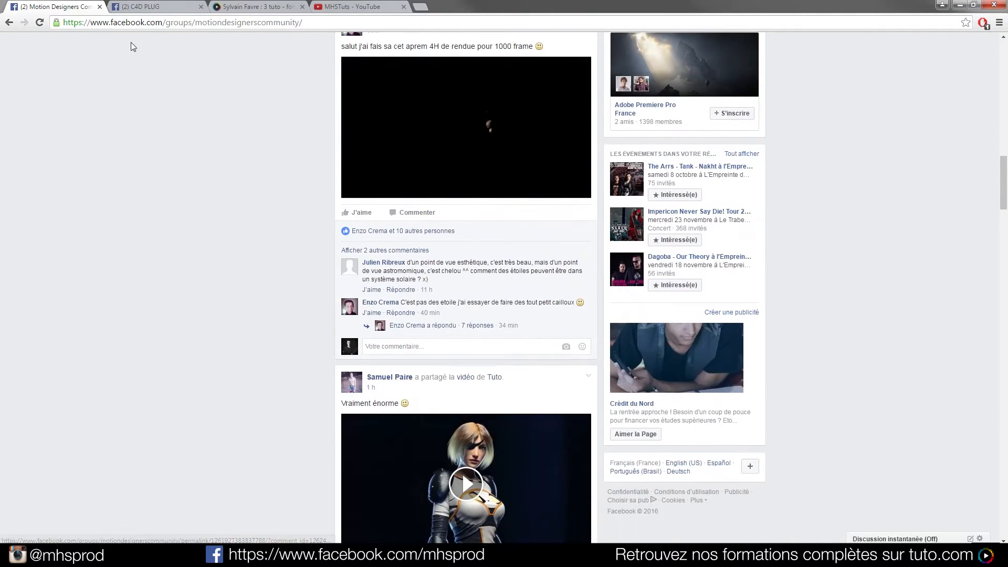
left_click(152, 6)
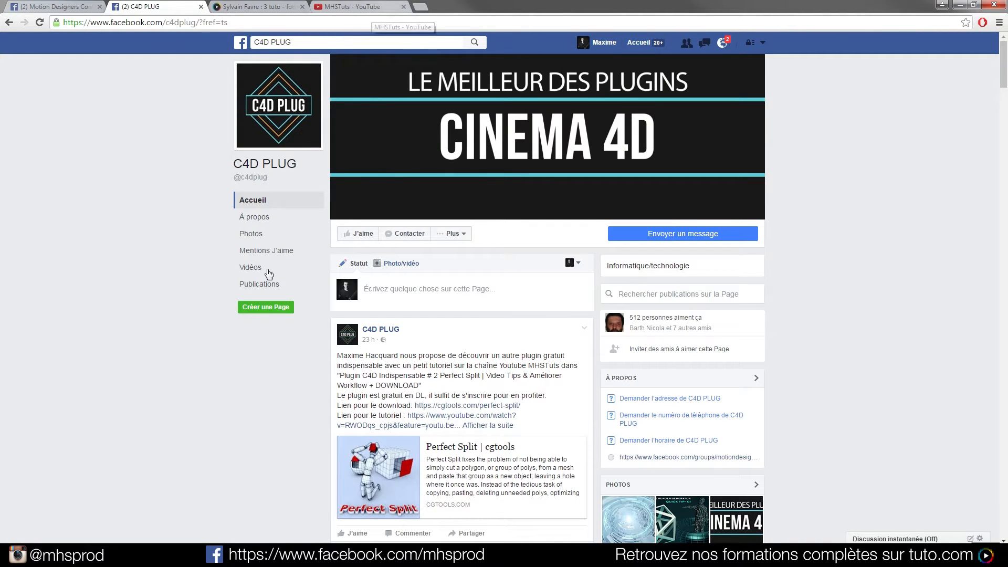
left_click(332, 5)
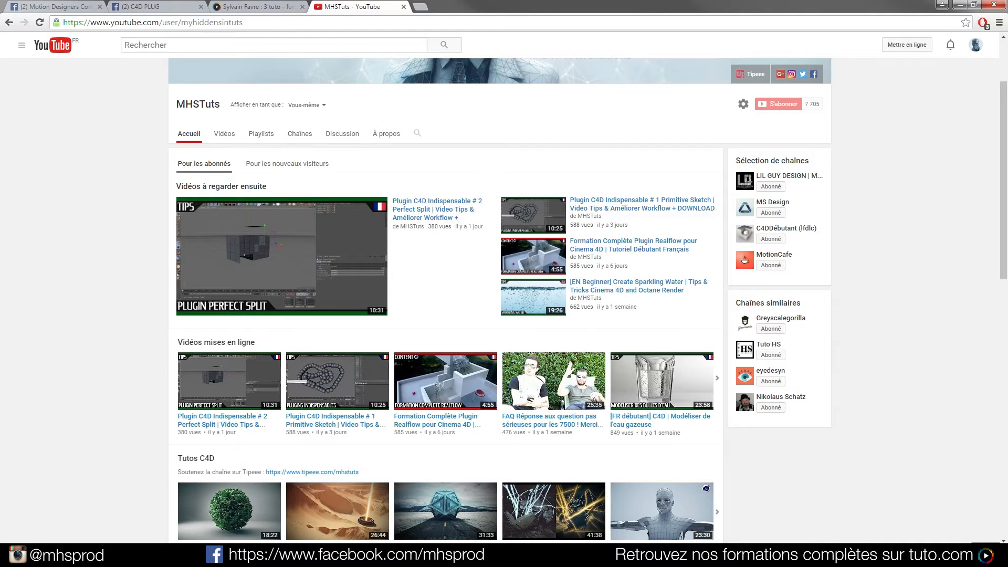
left_click(336, 555)
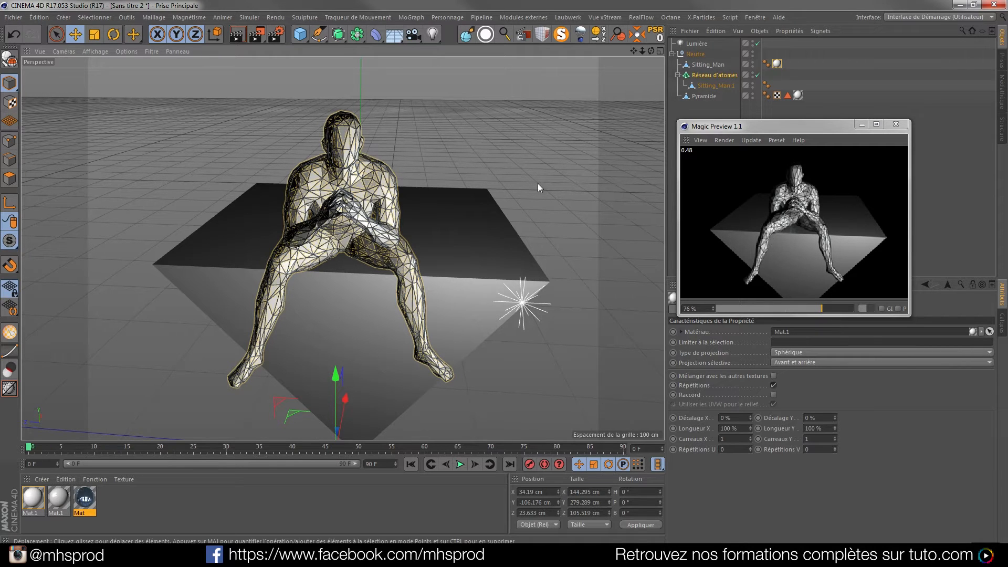
Step: Enlarge the Magic Preview window beside the seated figure and set its overlay display to Time
left_click_drag(766, 129, 704, 104)
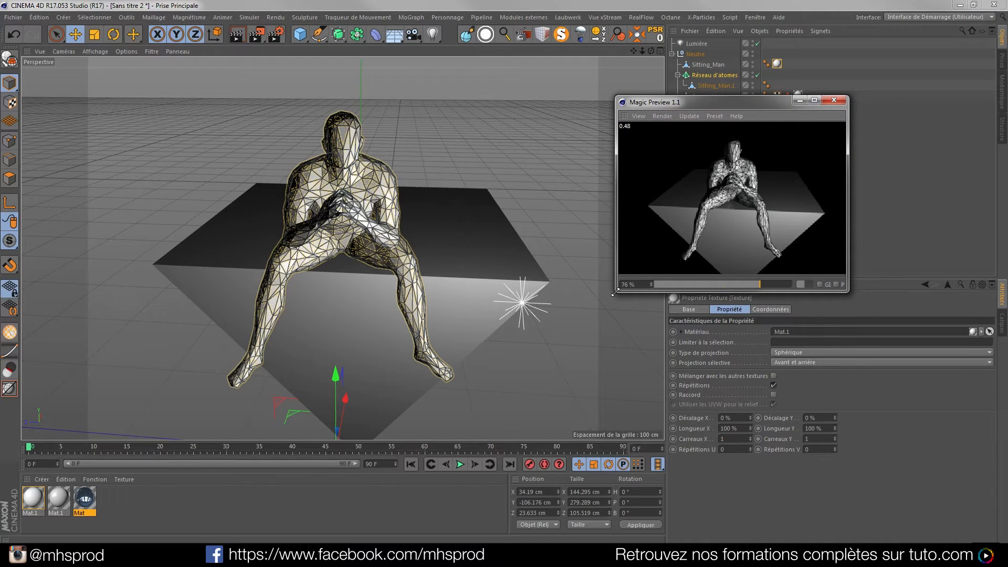
left_click_drag(616, 292, 538, 359)
left_click_drag(332, 301, 333, 289, "alt")
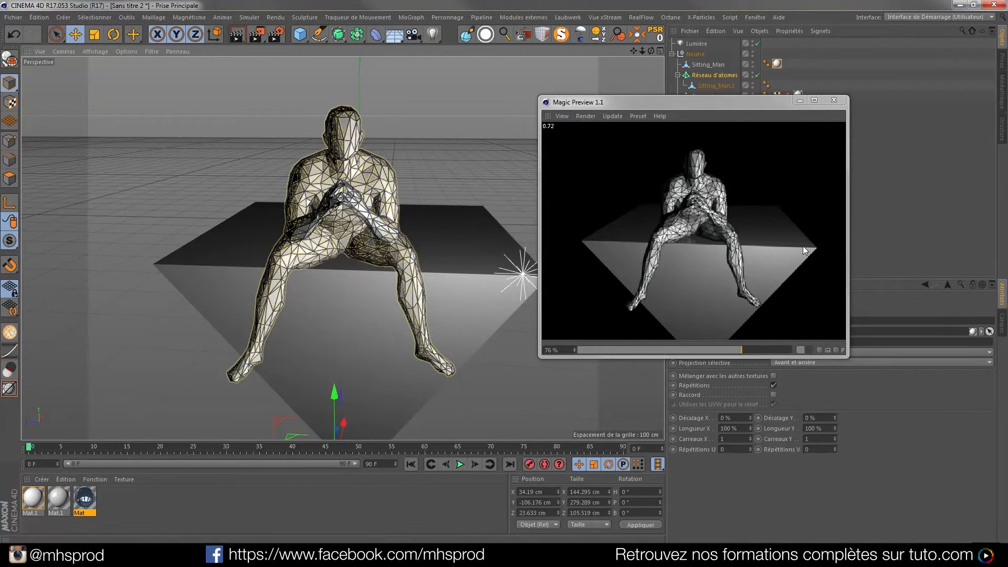
left_click(565, 115)
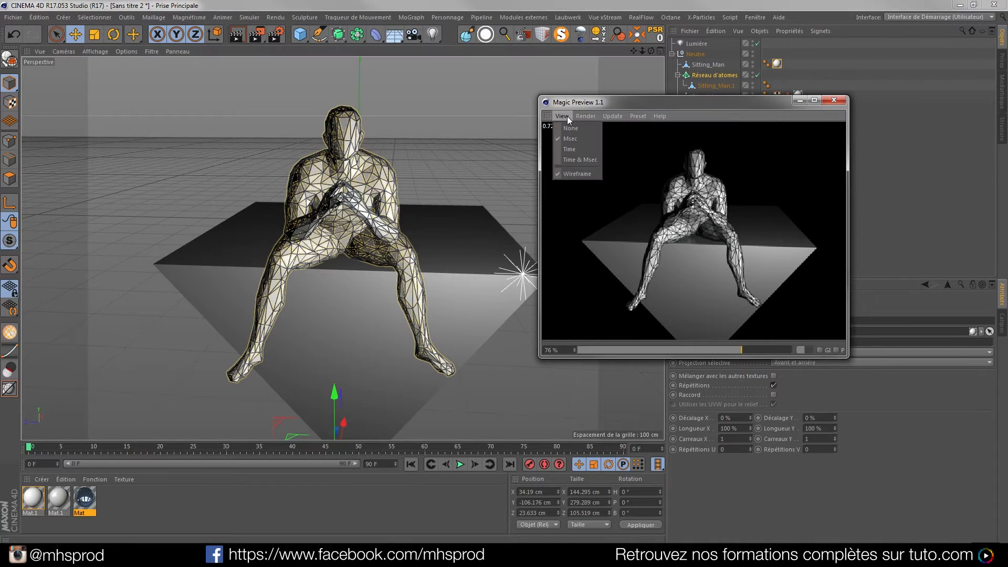
left_click(570, 149)
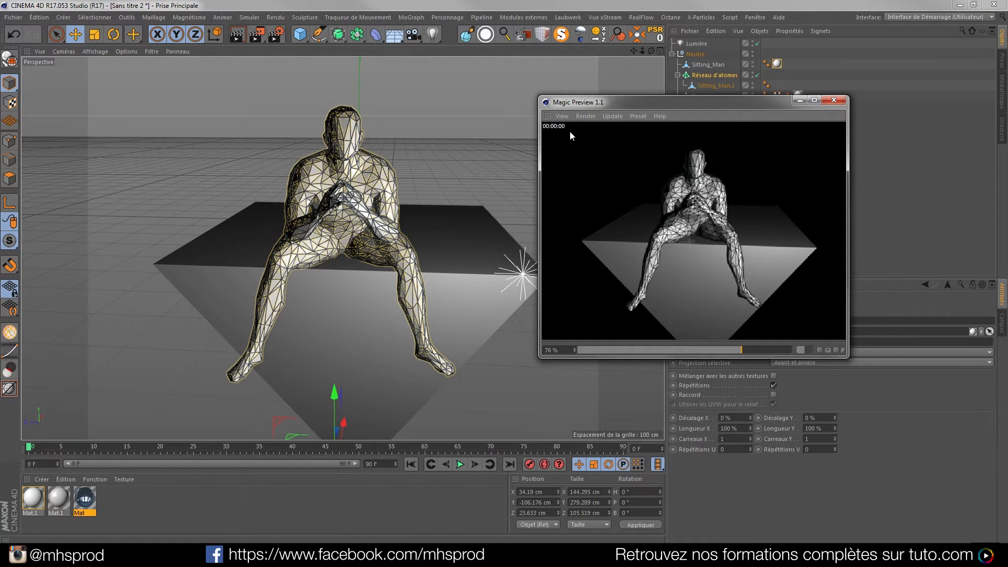
Step: Try the Real Time render mode of Magic Preview on a changed view of the seated figure
left_click(586, 116)
left_click(593, 131)
left_click_drag(356, 263, 312, 297, "alt")
left_click(586, 116)
left_click(594, 131)
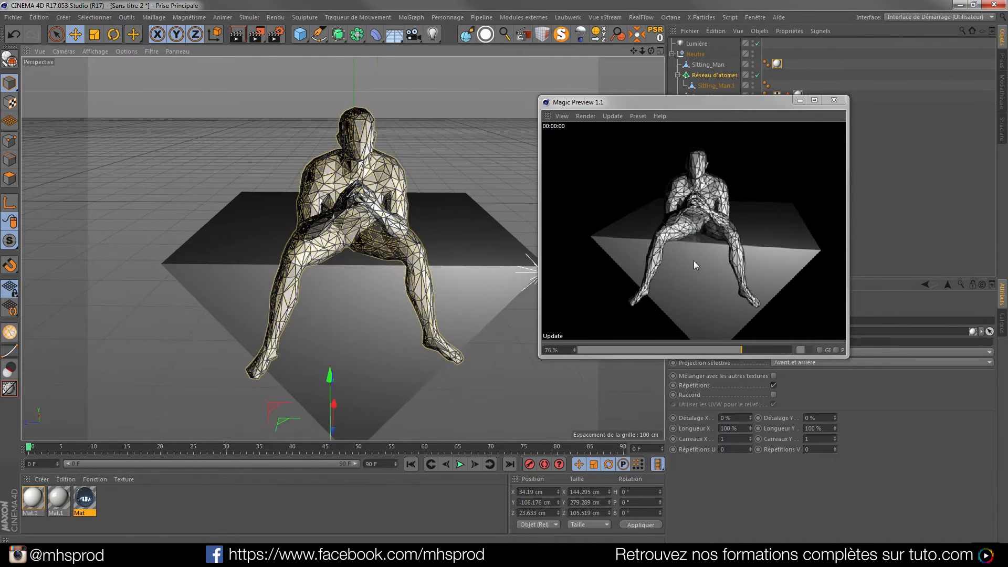
left_click(584, 115)
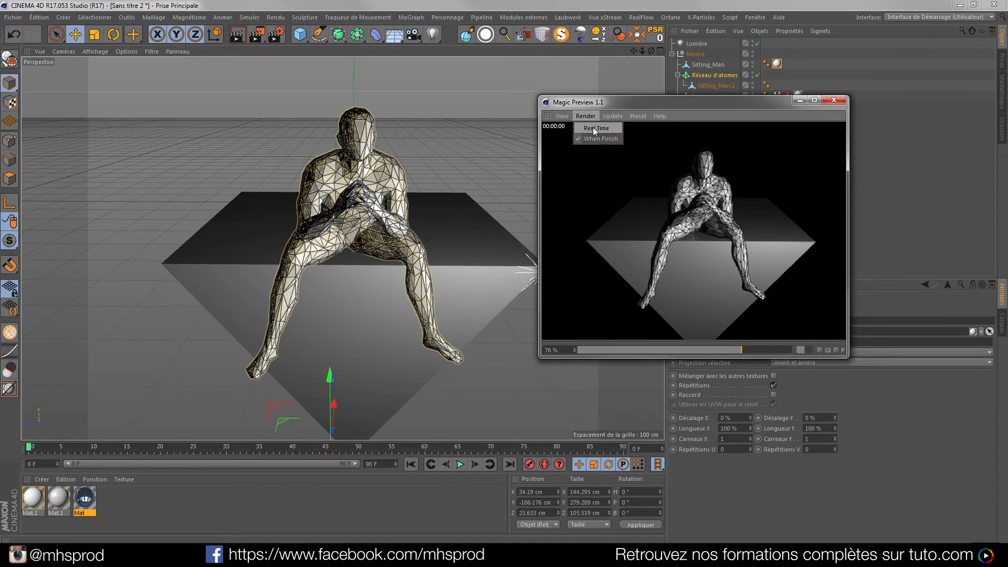
left_click(612, 116)
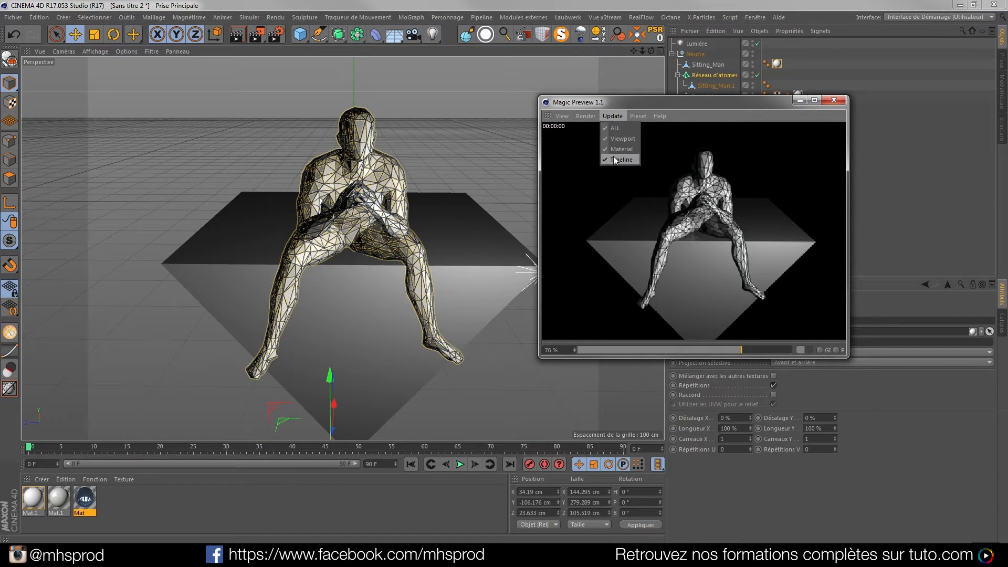
left_click(638, 117)
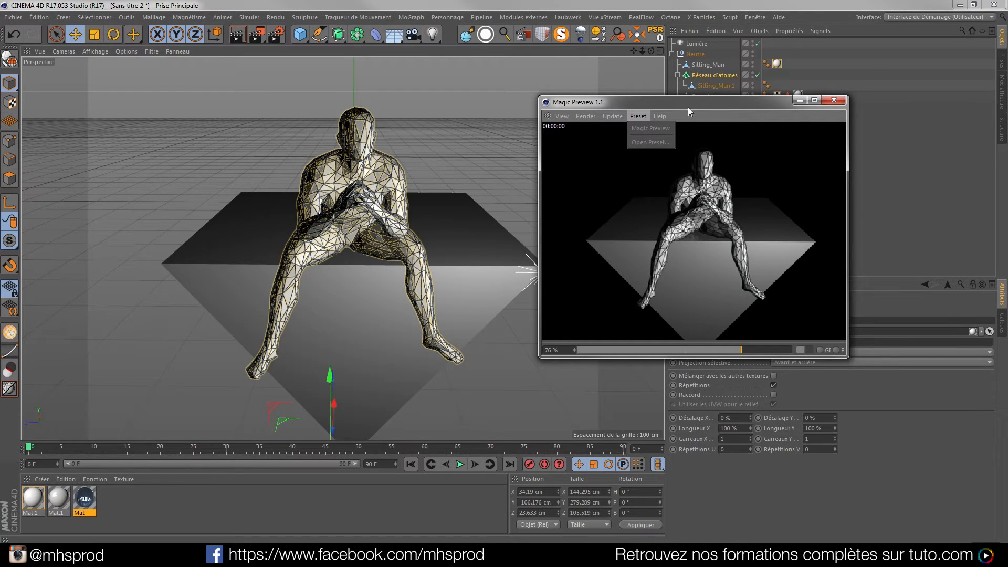
left_click(715, 111)
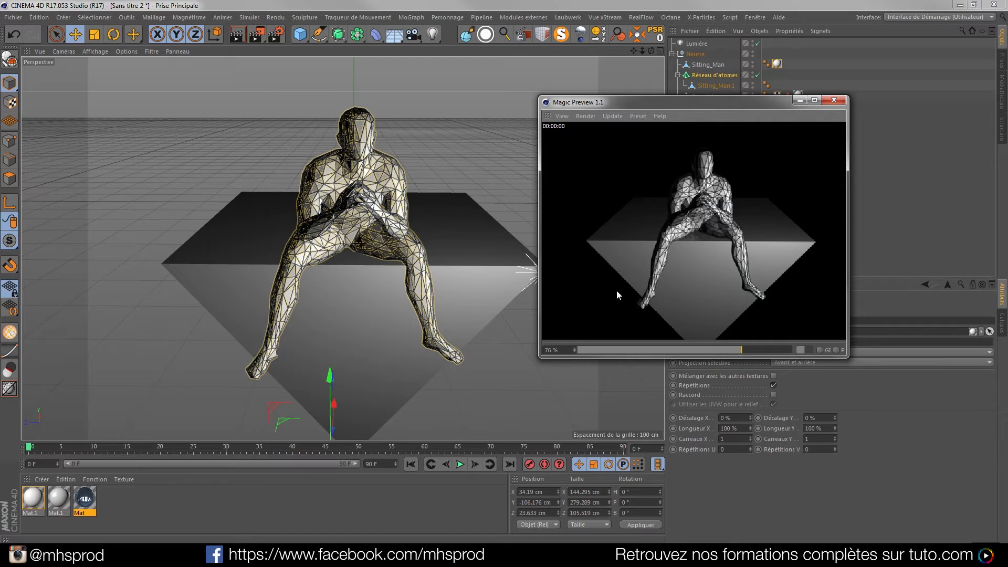
Step: Try the Magic Preview quality at 50% and 100%, and set it back to 76%
left_click_drag(733, 354, 686, 351)
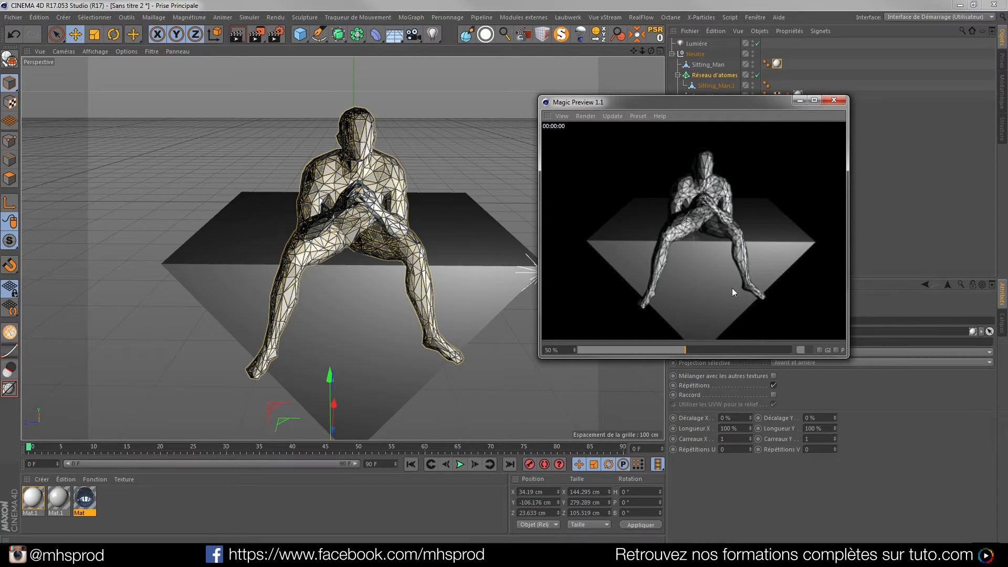
left_click_drag(686, 350, 792, 350)
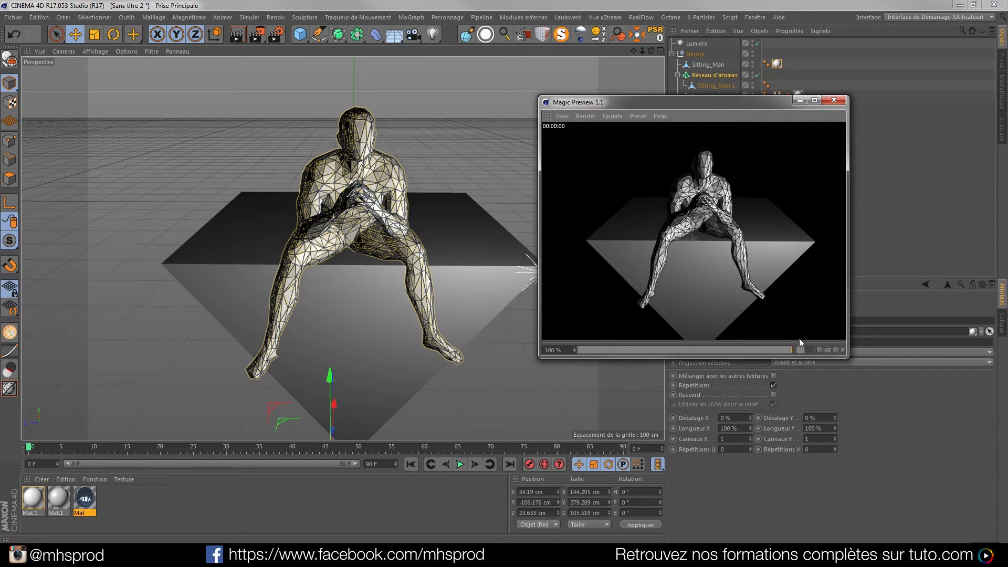
left_click_drag(781, 350, 741, 350)
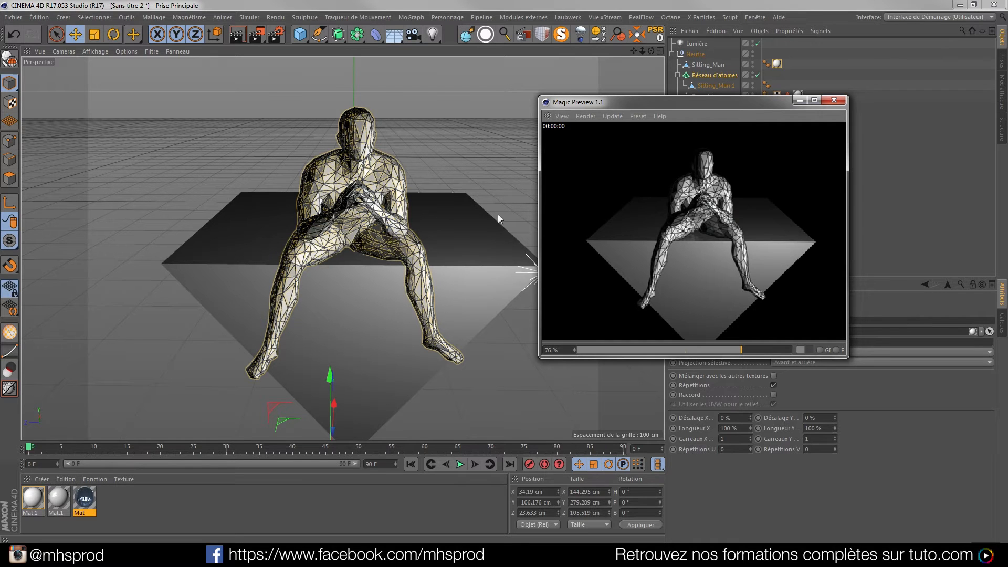
Step: Examine the Anti-Aliasing options in the render settings, refresh the Magic Preview image and close the settings
left_click(277, 35)
left_click(107, 71)
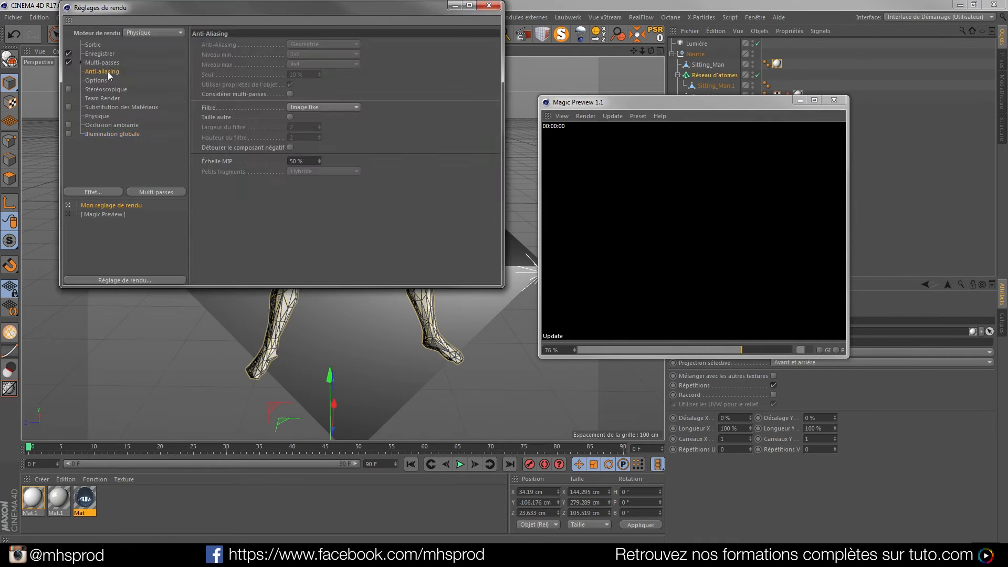
left_click(808, 349)
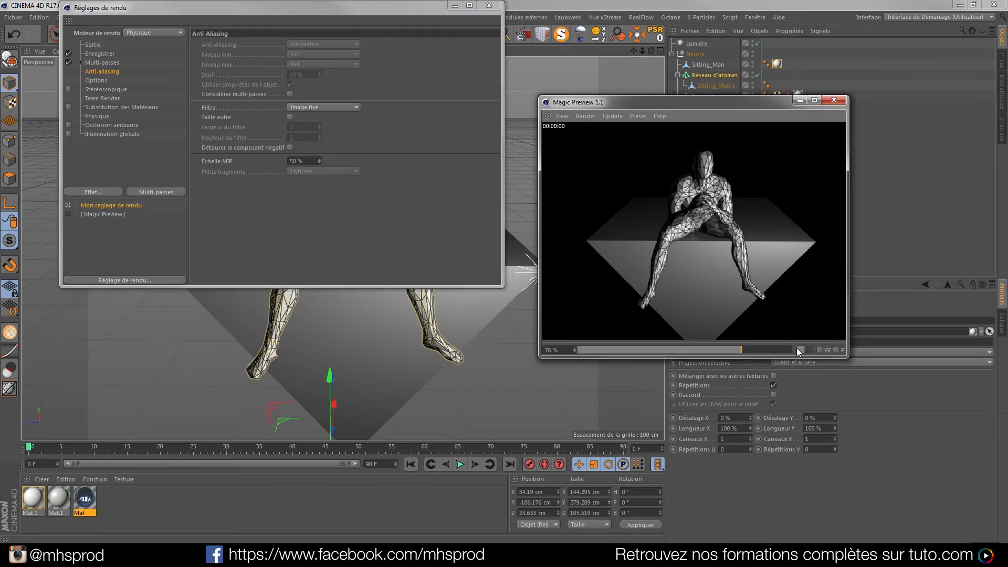
left_click(489, 7)
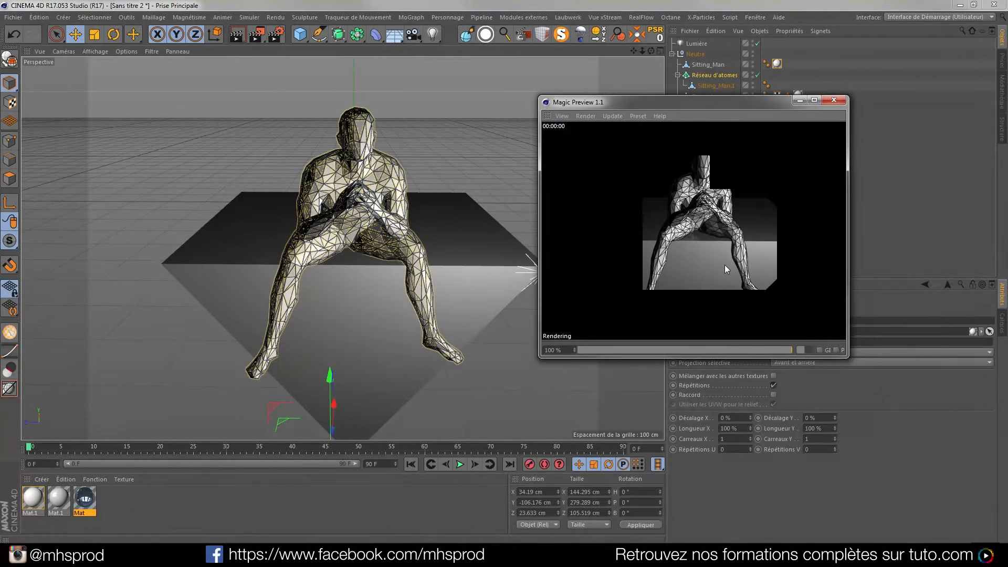
Step: Enable global illumination (GI) for the Magic Preview rendering
left_click(820, 349)
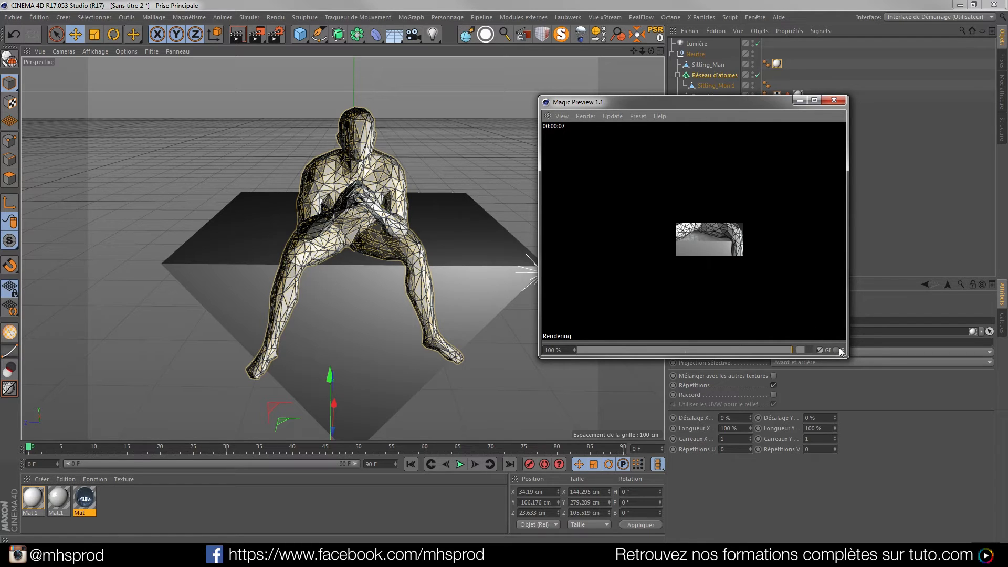
Step: Pause the Magic Preview rendering and view the Illumination globale options in the render settings
left_click(736, 270)
left_click(274, 34)
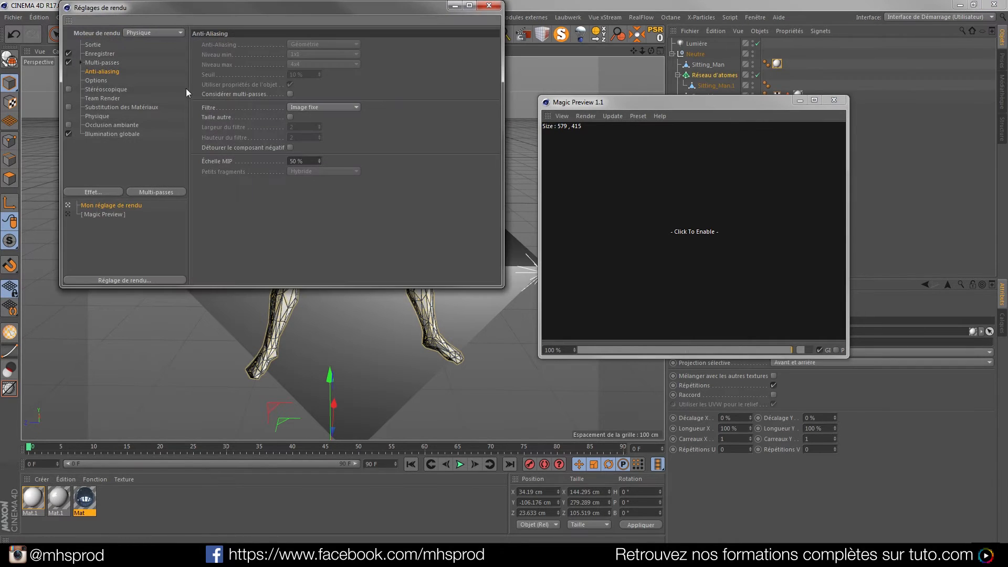
left_click(110, 135)
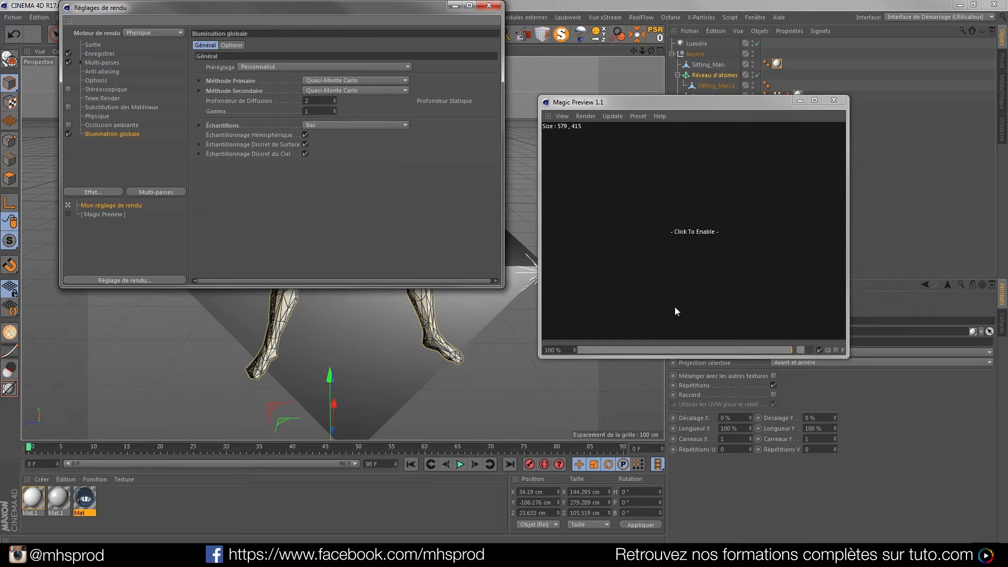
Step: Set the Magic Preview quality to 58%, restart the preview and turn GI off
left_click(716, 350)
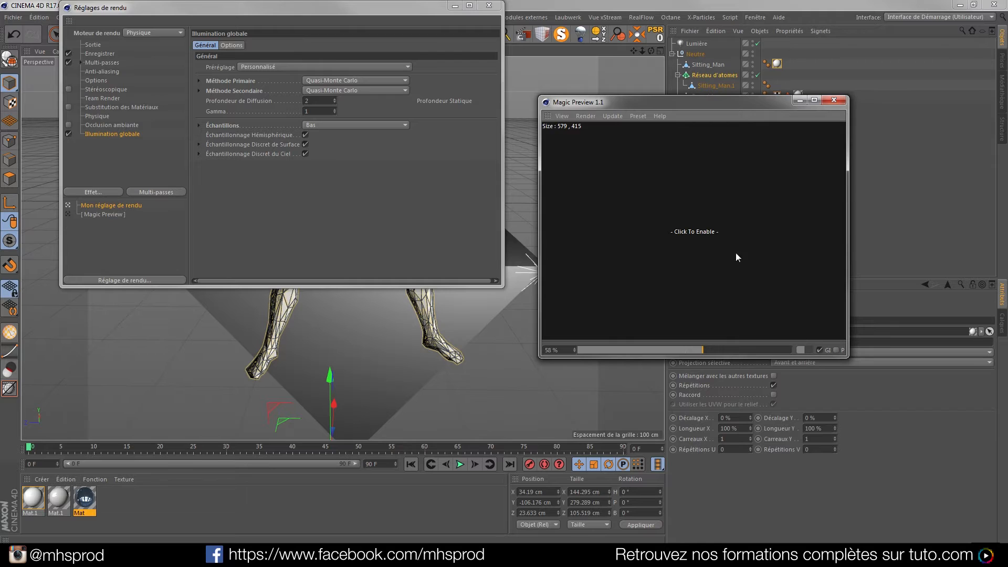
left_click(720, 232)
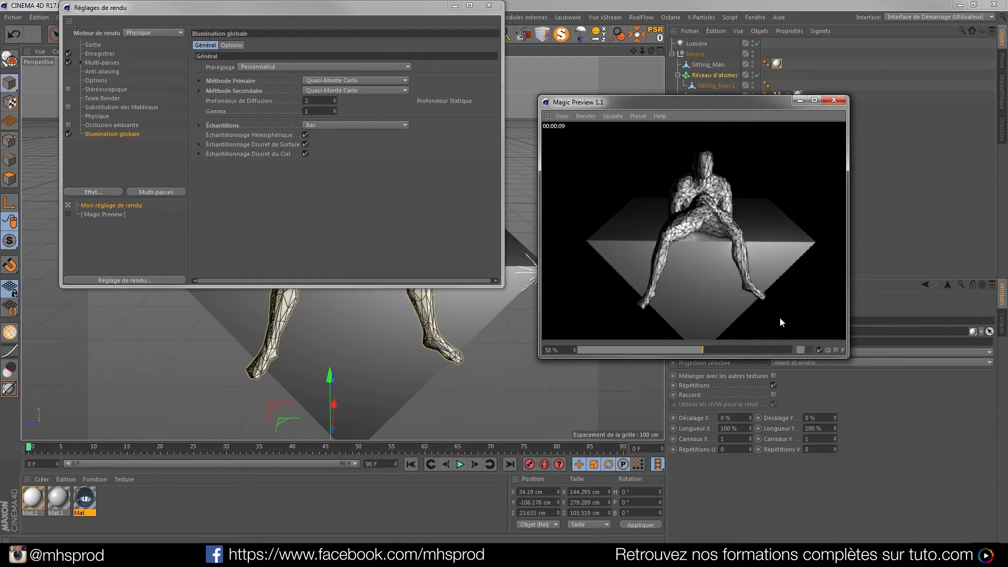
left_click(818, 349)
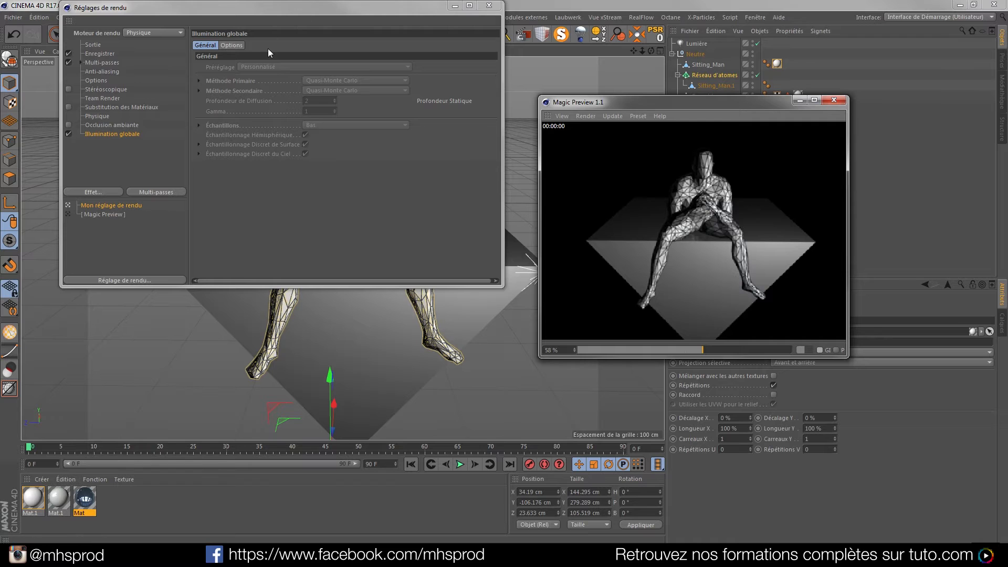
Step: Add a Ciel (sky) object with the dark blue material Mat and turn GI on for the Magic Preview rendering
left_click_drag(308, 5, 281, 123)
left_click_drag(393, 35, 449, 61)
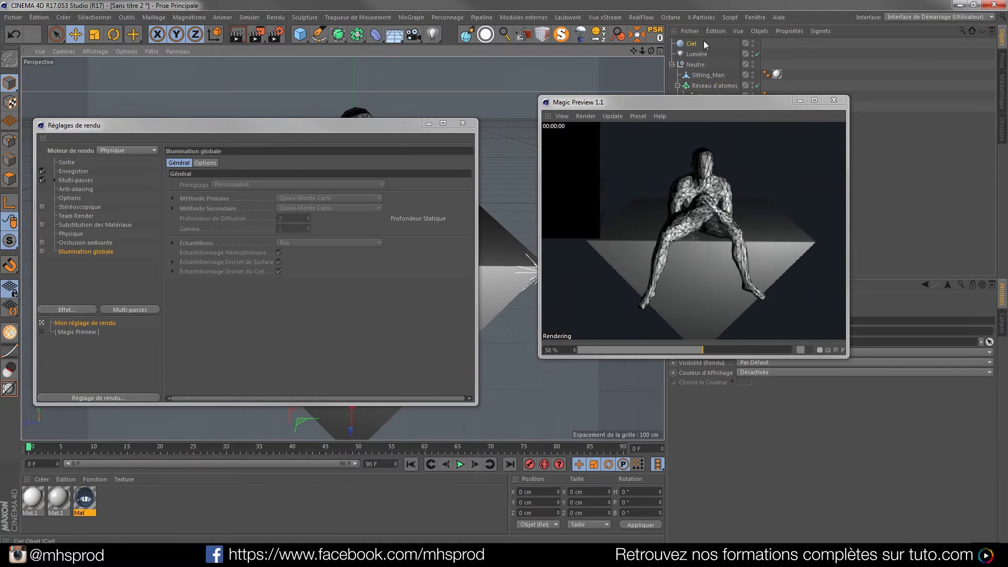
left_click_drag(87, 502, 693, 45)
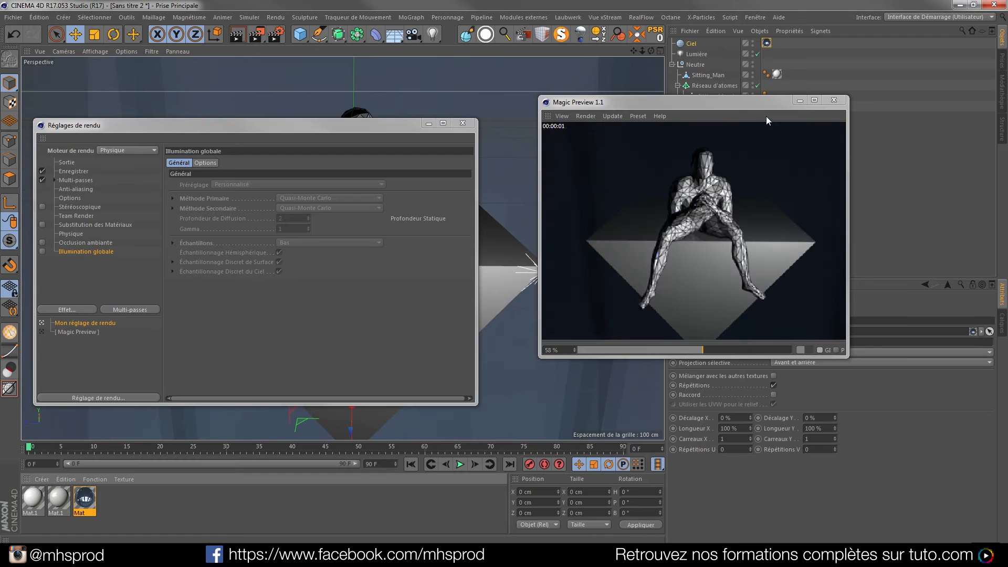
left_click(819, 351)
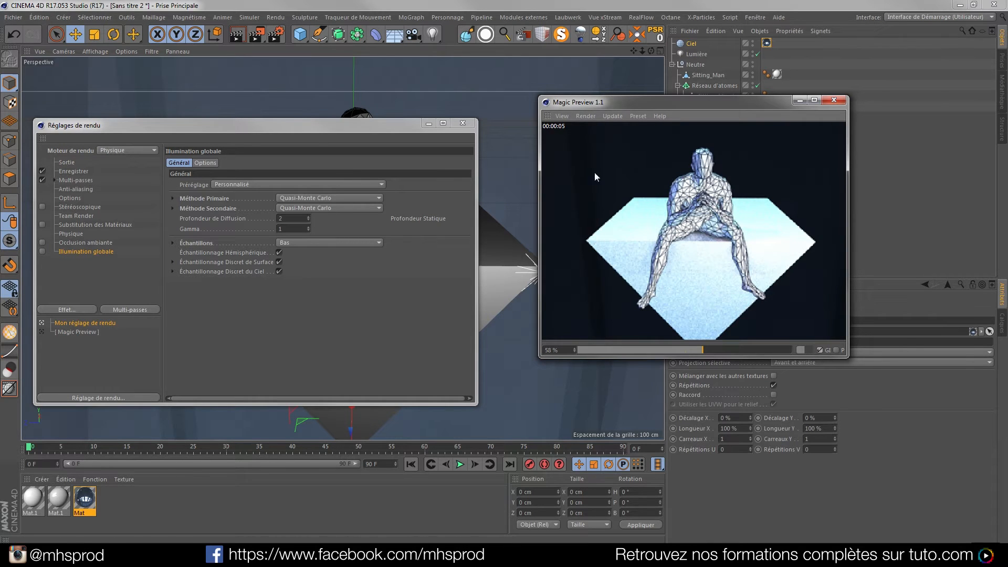
left_click(463, 123)
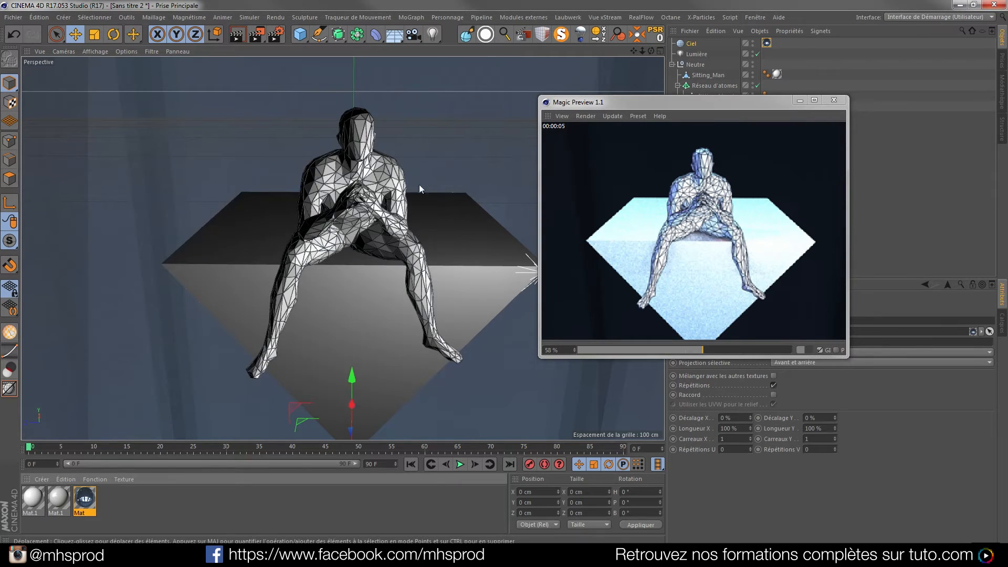
Step: Try the P option of Magic Preview and examine the Illumination globale options of its own render setting
left_click(836, 350)
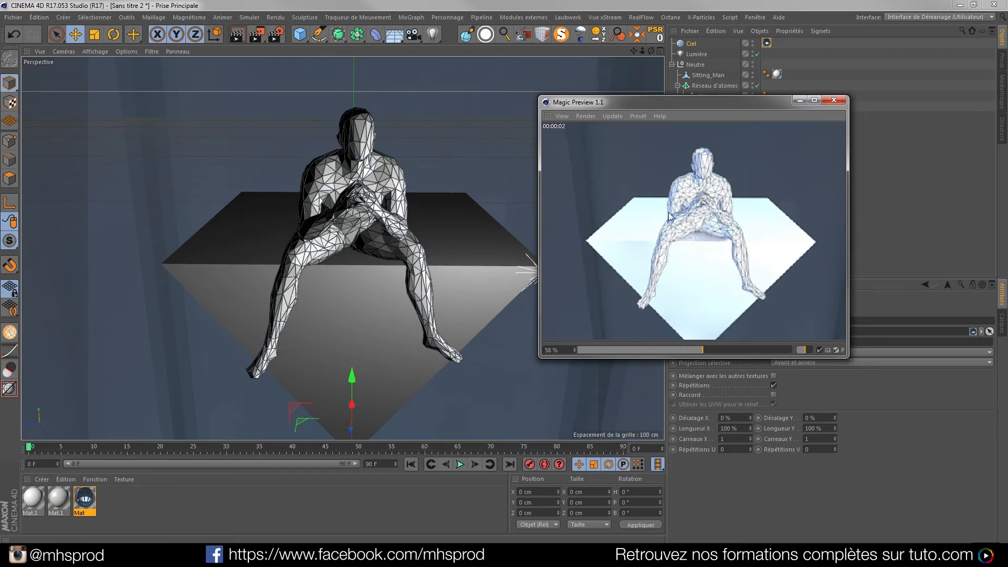
left_click(273, 33)
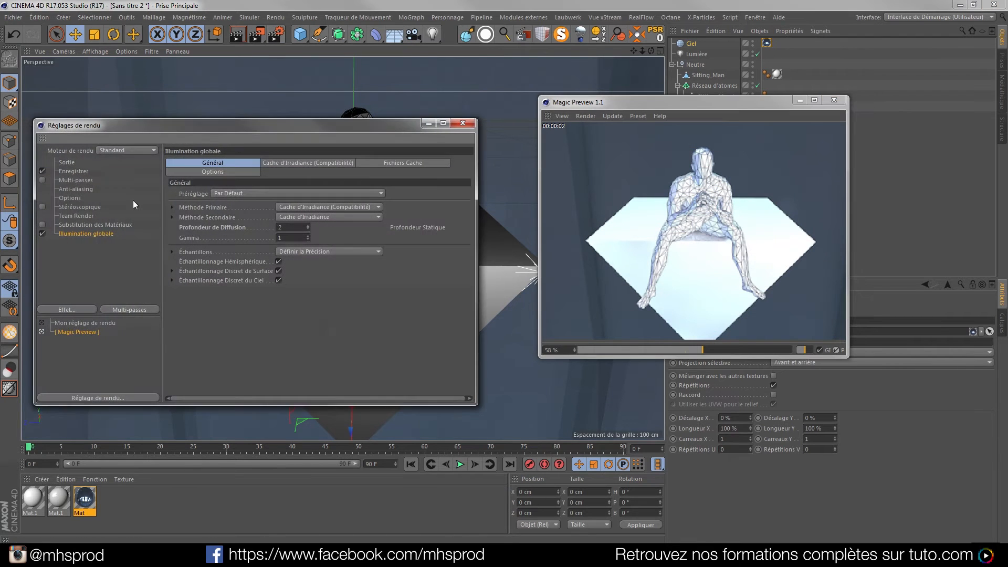
left_click(73, 332)
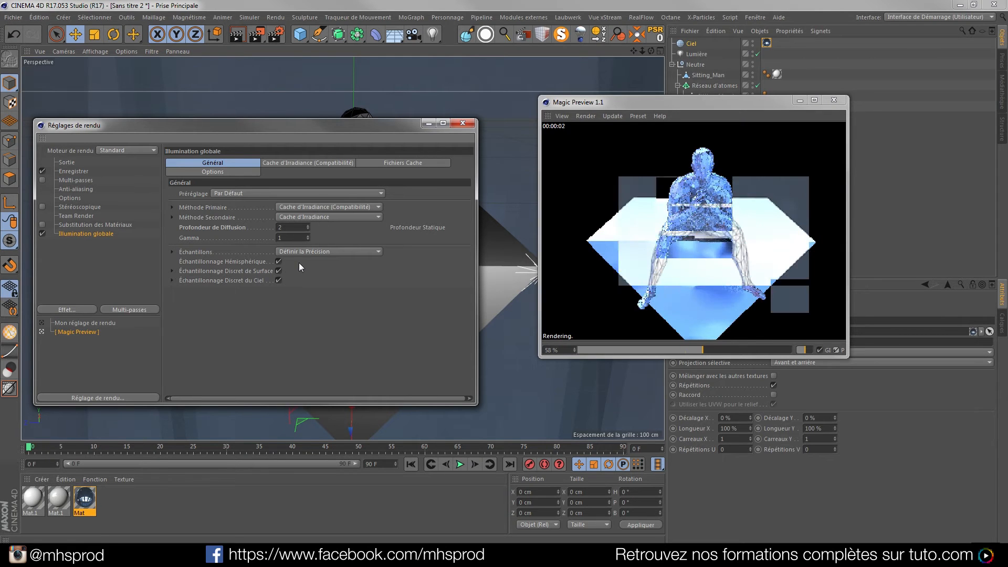
left_click(296, 164)
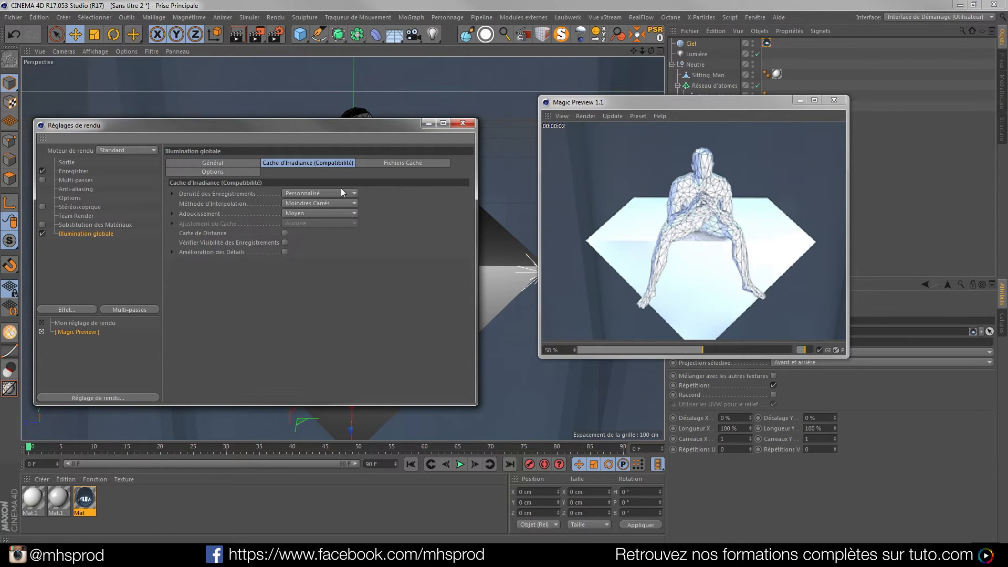
left_click(404, 161)
left_click(225, 163)
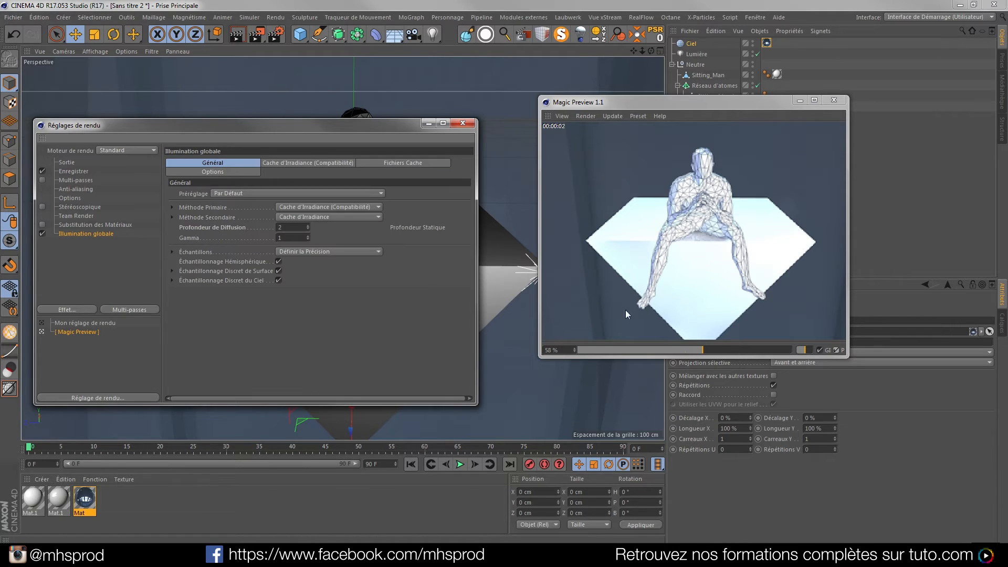
left_click(836, 350)
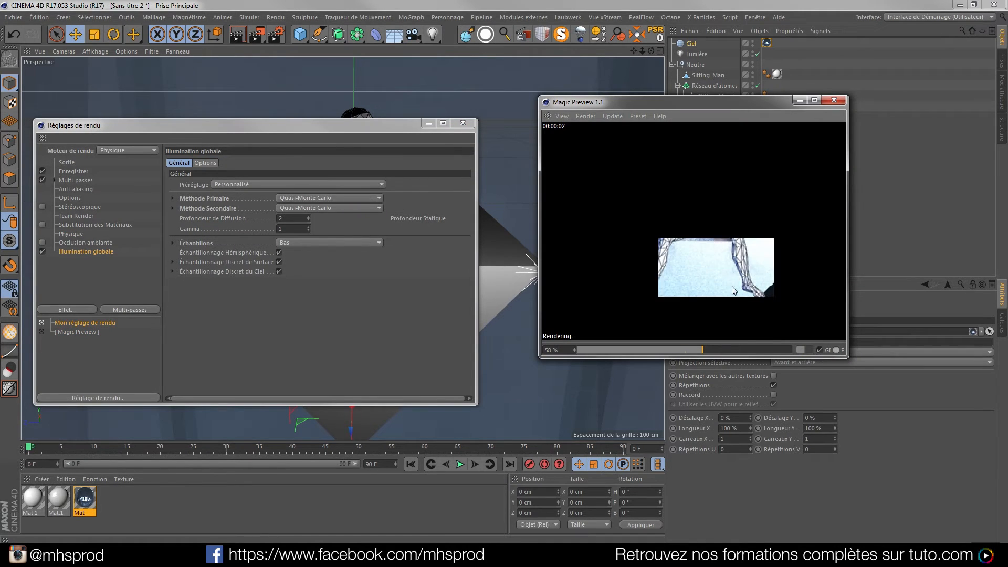
Step: Enable Occlusion ambiante in the render settings and turn global illumination off
left_click(81, 252)
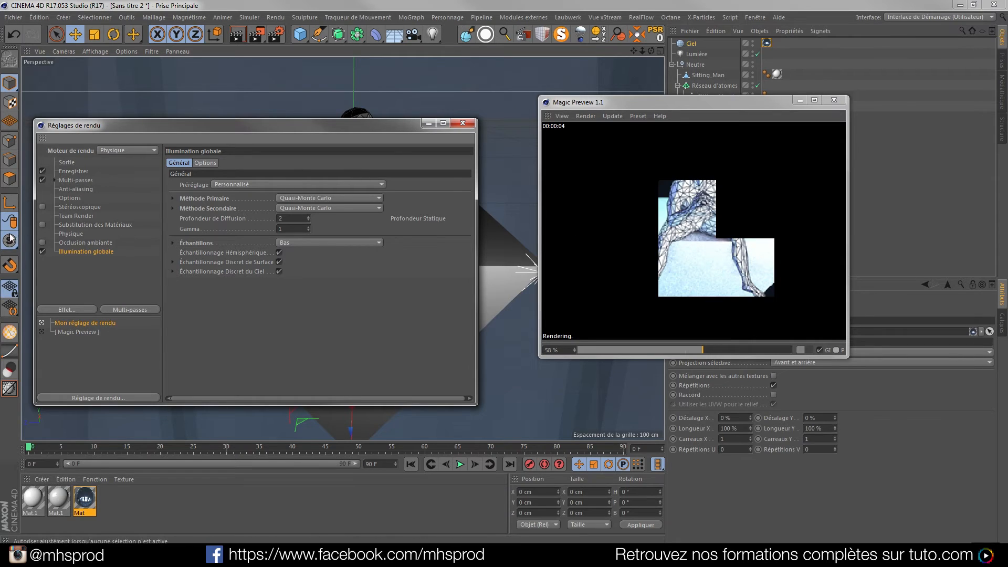
left_click(43, 242)
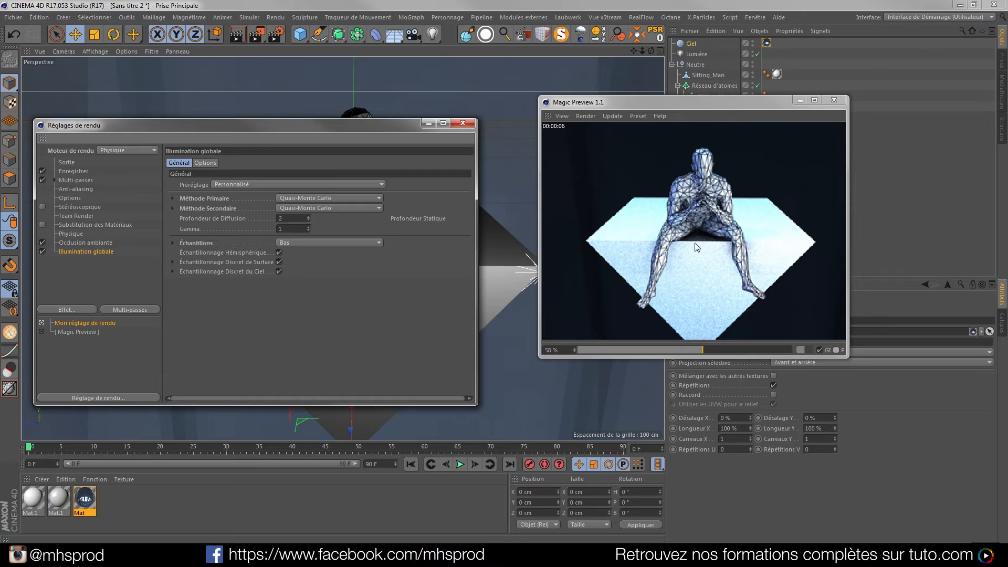
left_click(819, 349)
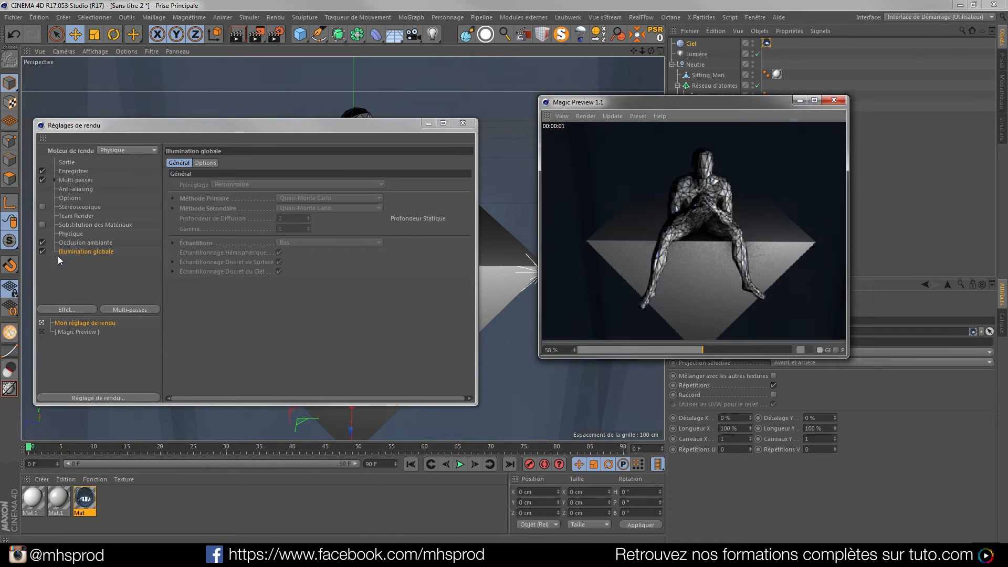
left_click(42, 251)
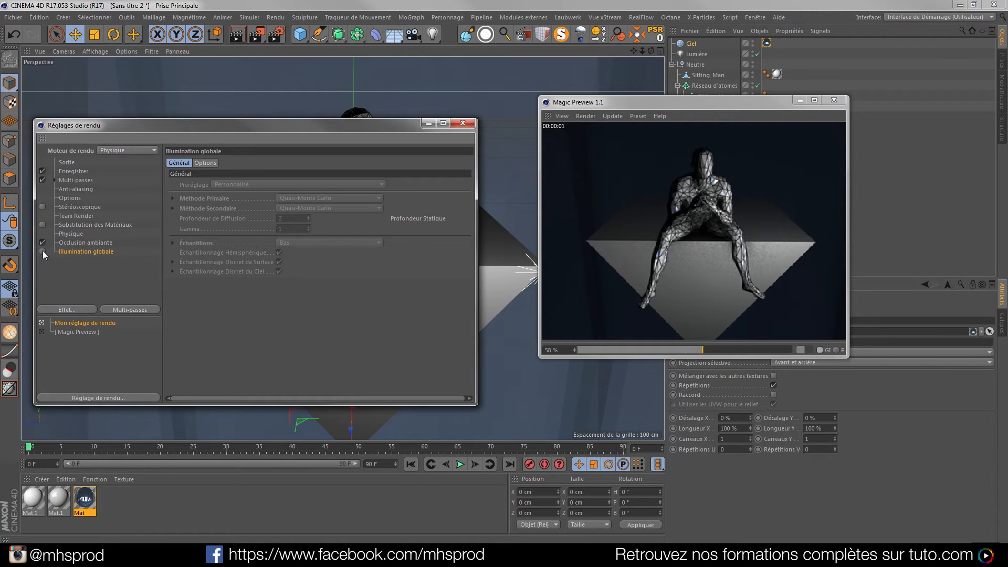
Step: Set the ambient occlusion's maximum ray length to 25 cm and minimum ray length to 0 cm, and close the render settings
left_click(98, 242)
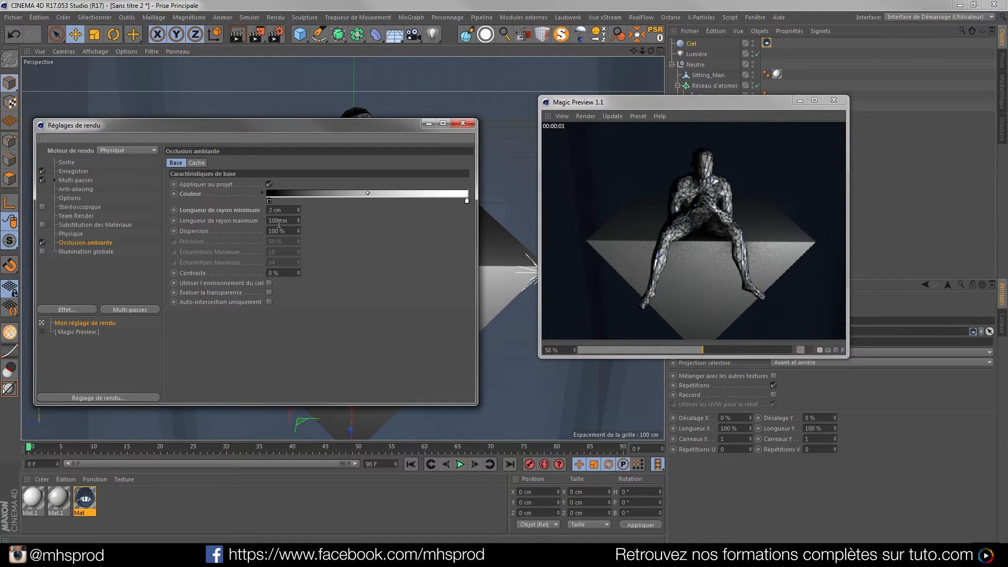
double_click(280, 221)
type("25")
key("Return")
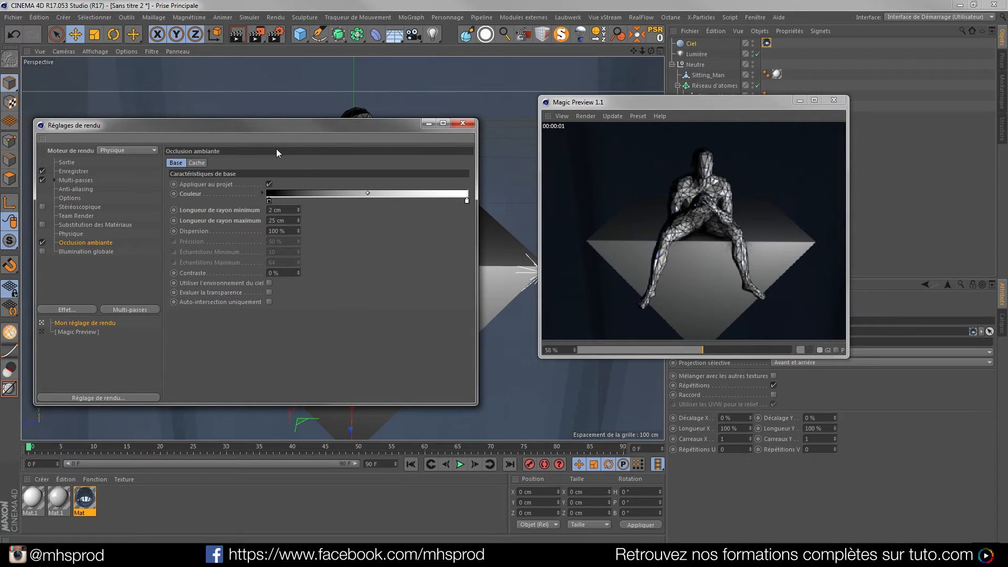
left_click_drag(297, 212, 235, 231)
type("0")
key("Return")
double_click(273, 231)
key("Return")
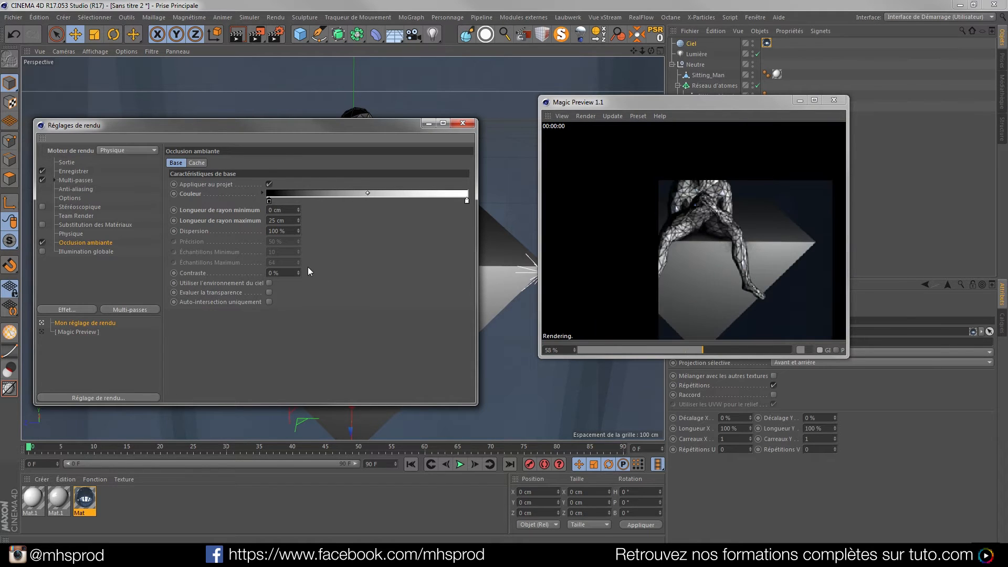
left_click(462, 123)
Step: Shrink the Magic Preview window and reframe the seated figure from a slightly turned angle to test the preview's updates
scroll(370, 200, "up", 3)
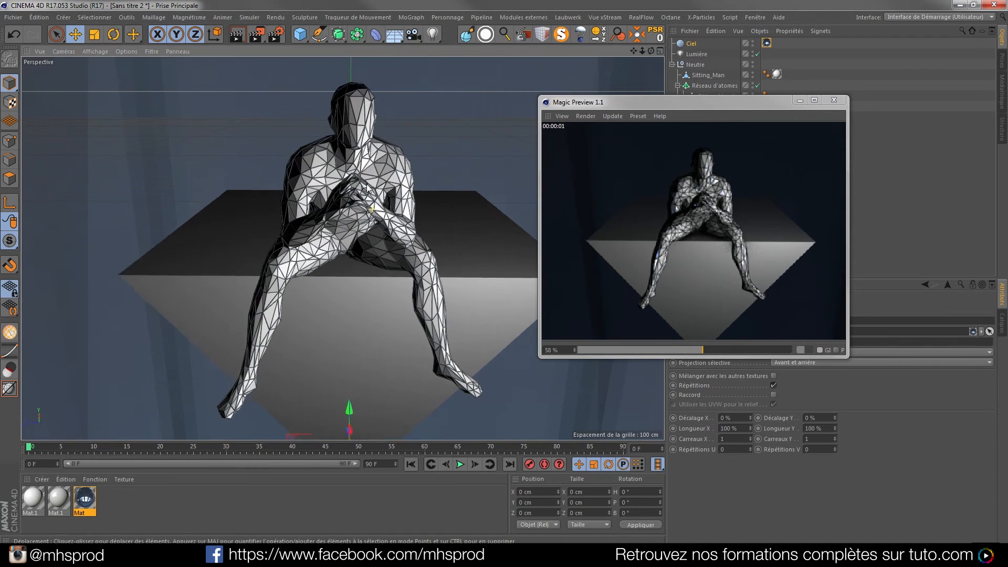
scroll(368, 187, "up", 3)
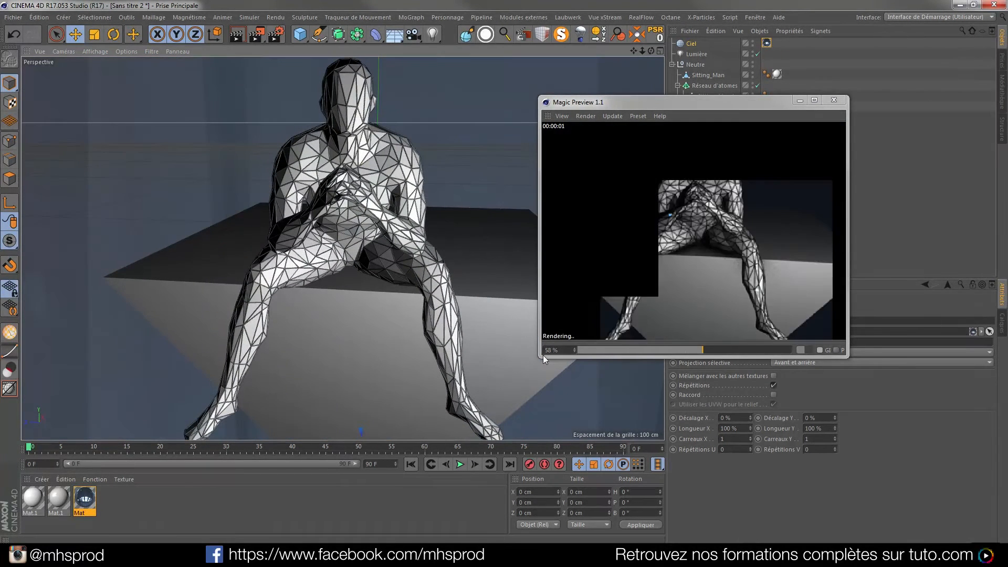
left_click_drag(543, 355, 635, 271)
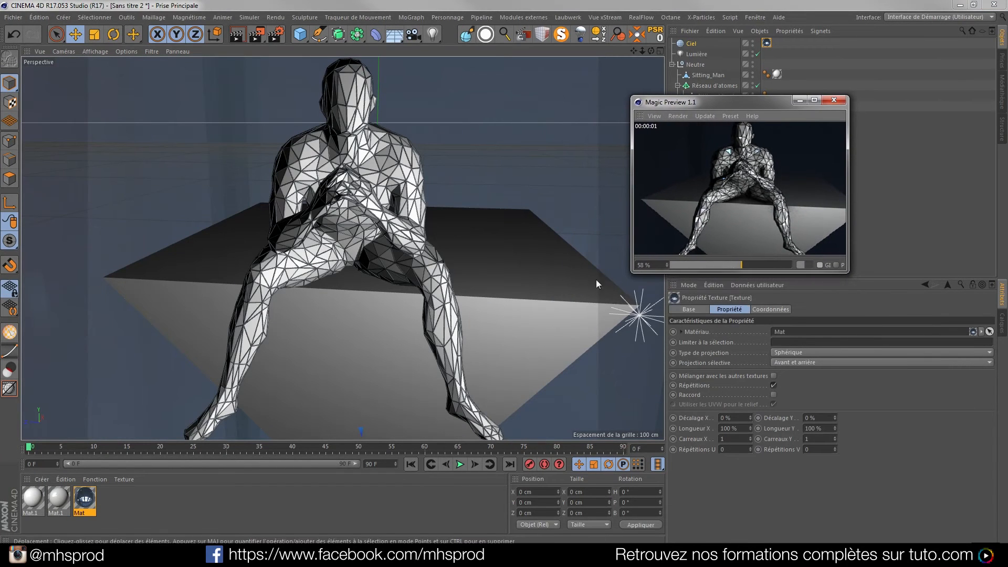
middle_click_drag(293, 185, 301, 224, "alt")
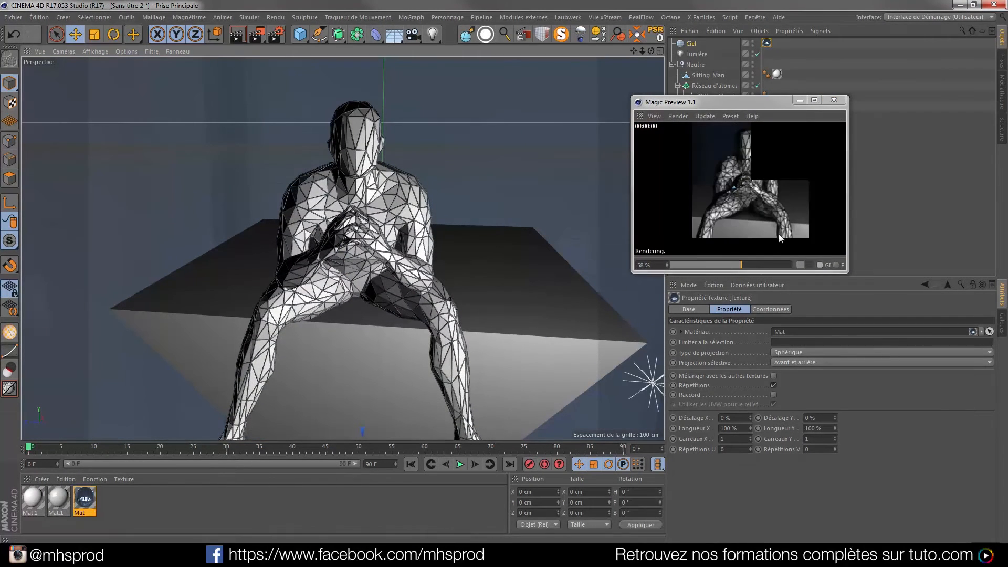
mouse_move(473, 252)
left_mouse_down("alt")
mouse_move(489, 254)
mouse_move(469, 254)
left_mouse_up("alt")
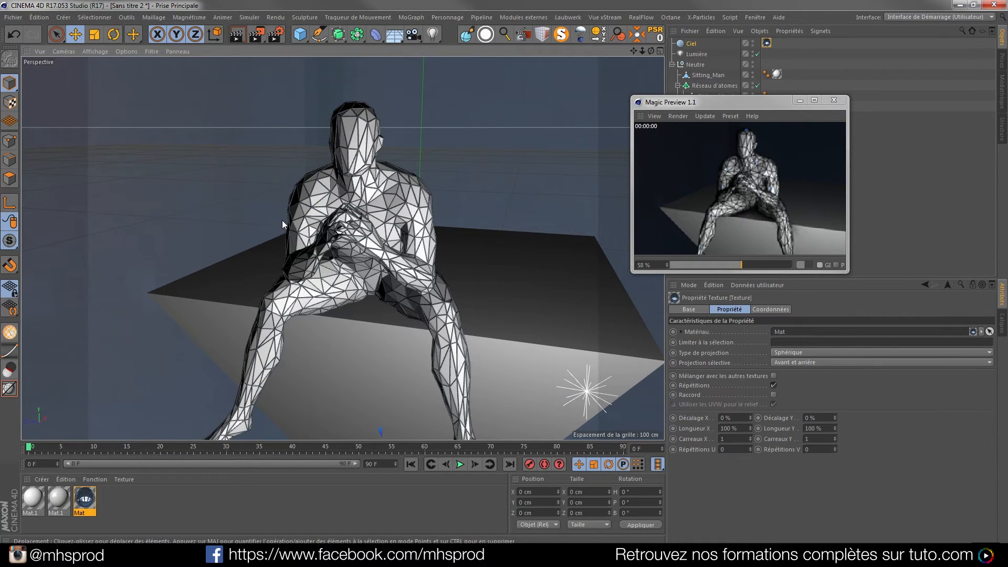
middle_click_drag(282, 232, 263, 220, "alt")
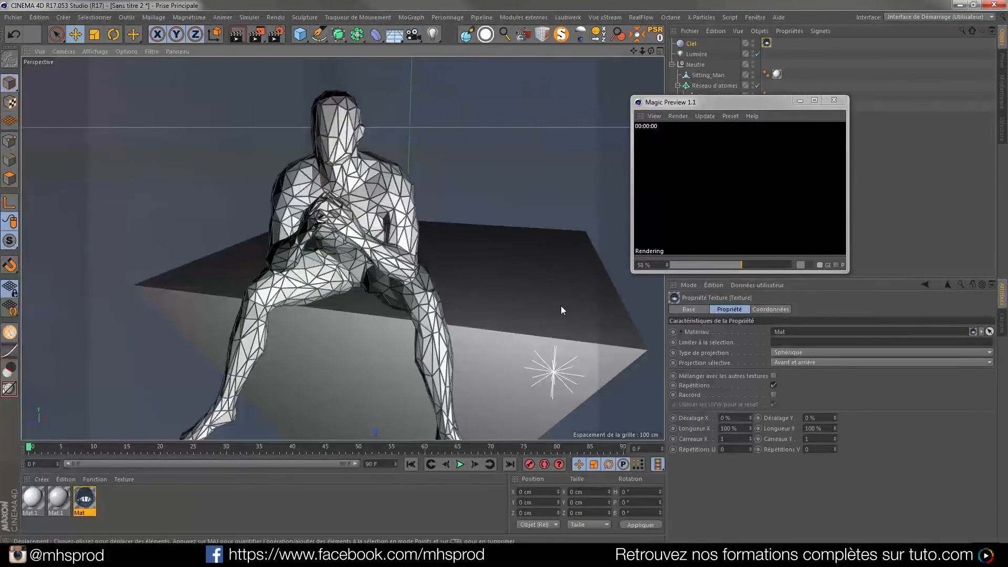
mouse_move(370, 270)
left_mouse_down("alt")
mouse_move(370, 287)
mouse_move(352, 277)
left_mouse_up("alt")
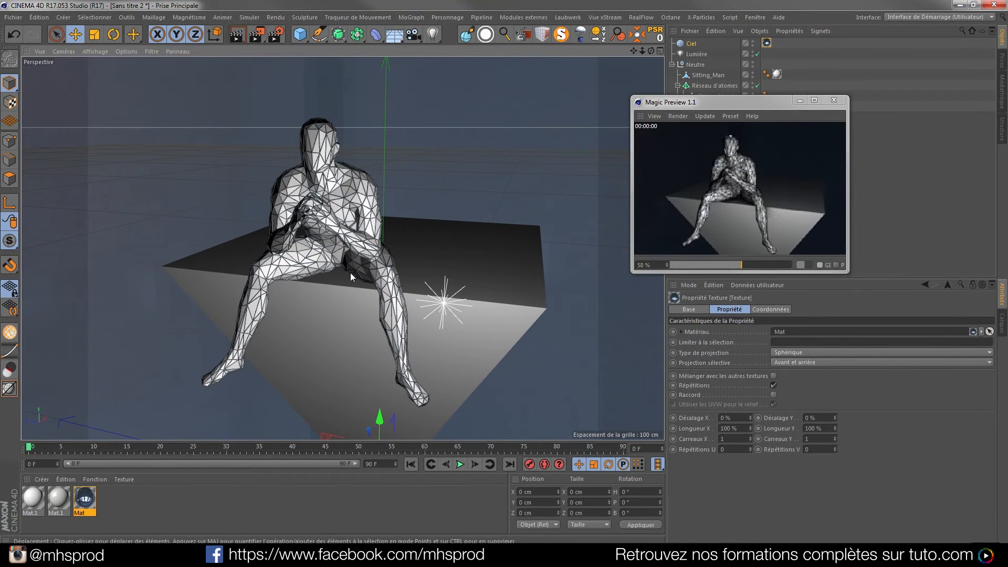
Step: Create a material with a Bruit texture in its Déplacement channel and enable sub-polygon displacement at subdivision level 2
double_click(126, 508)
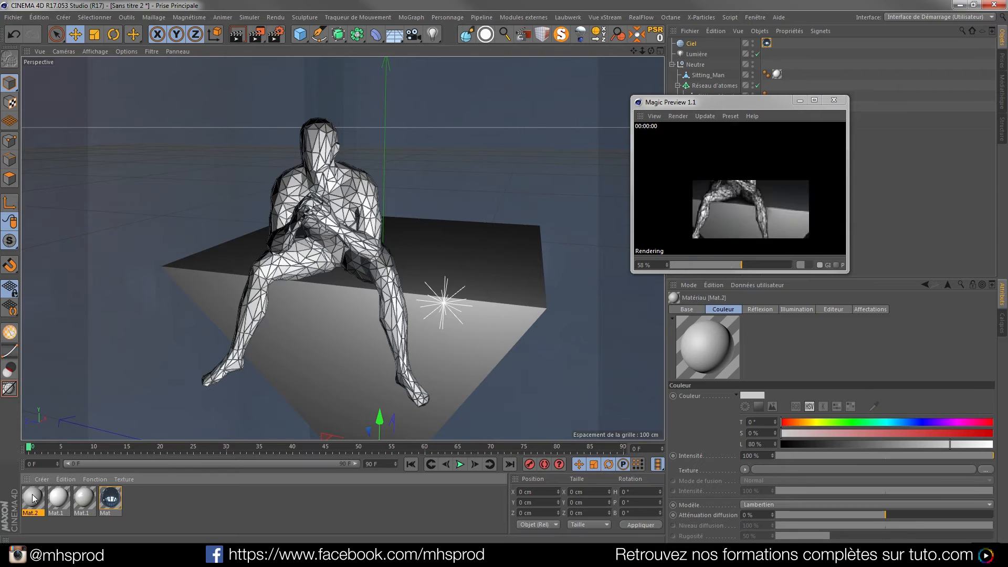
double_click(33, 499)
left_click(214, 285)
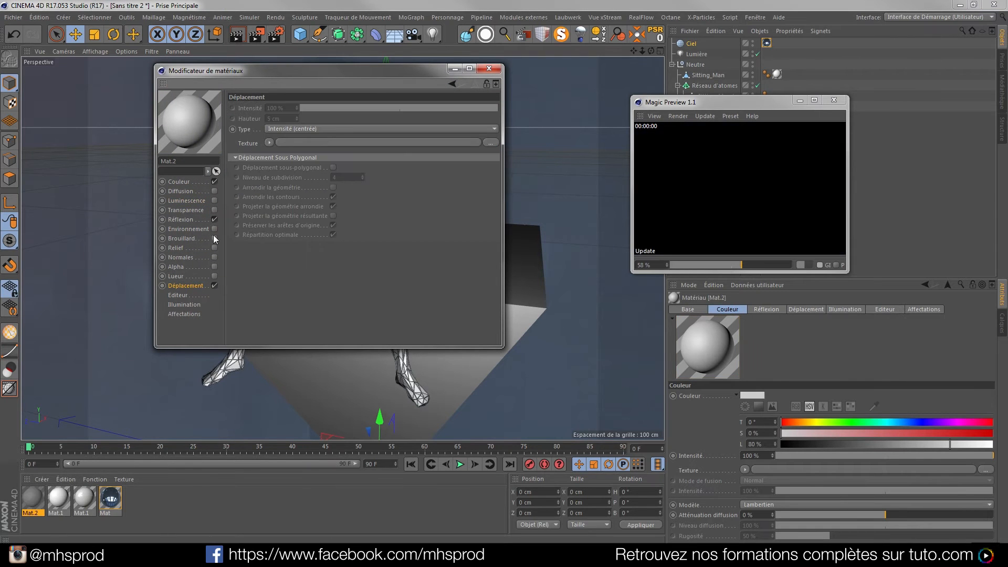
left_click(270, 141)
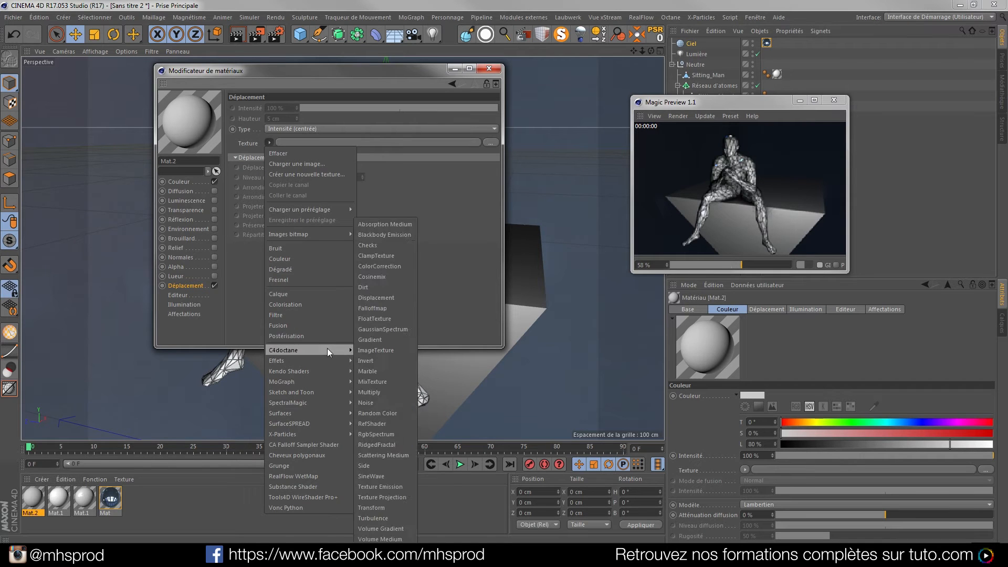
left_click(318, 251)
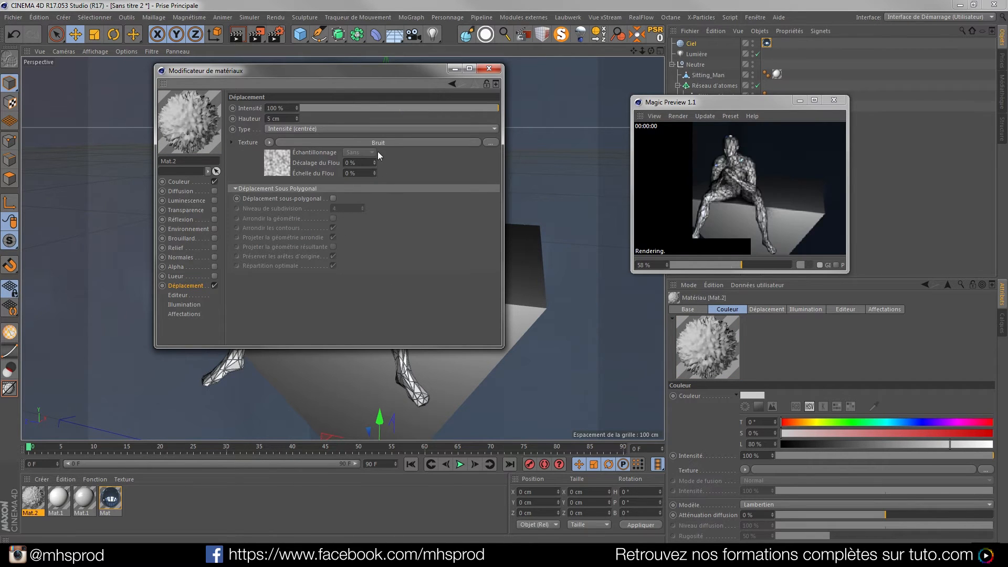
left_click(334, 198)
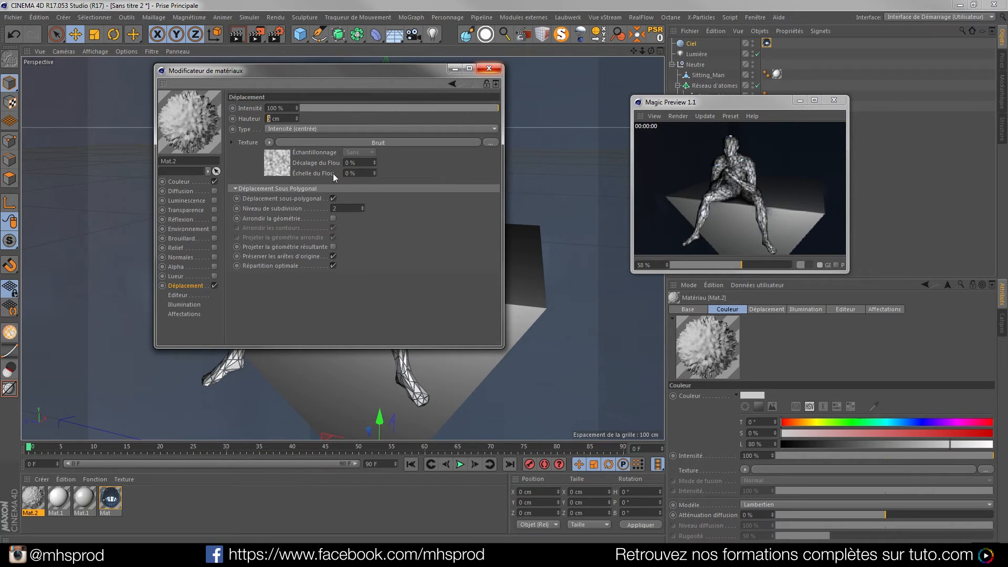
left_click(489, 68)
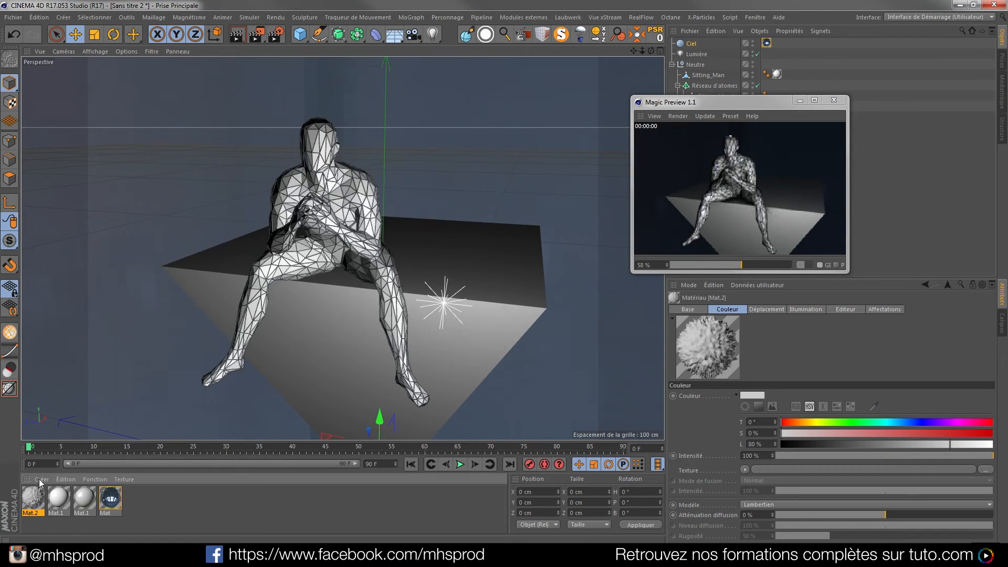
Step: Apply the displacement material Mat.2 to the pyramid and delete the pyramid's old Mat.1 tag and polygon selection tag
left_click_drag(38, 498, 323, 359)
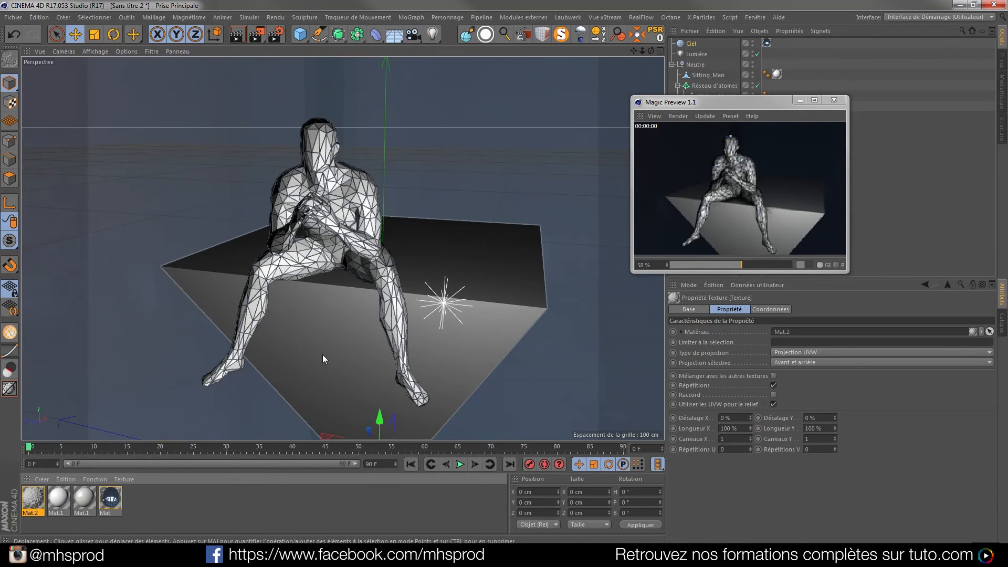
left_click(720, 206)
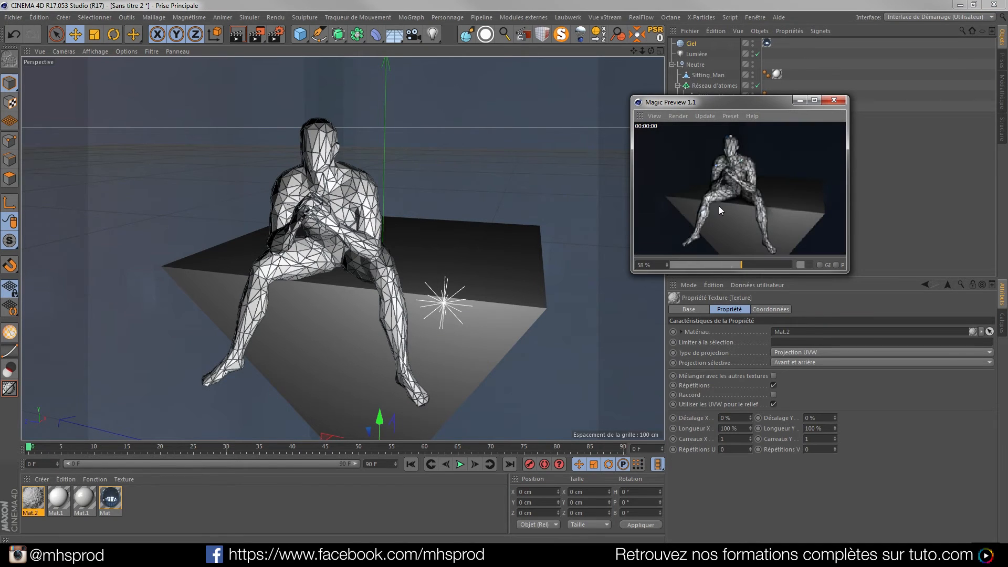
left_click_drag(768, 100, 620, 125)
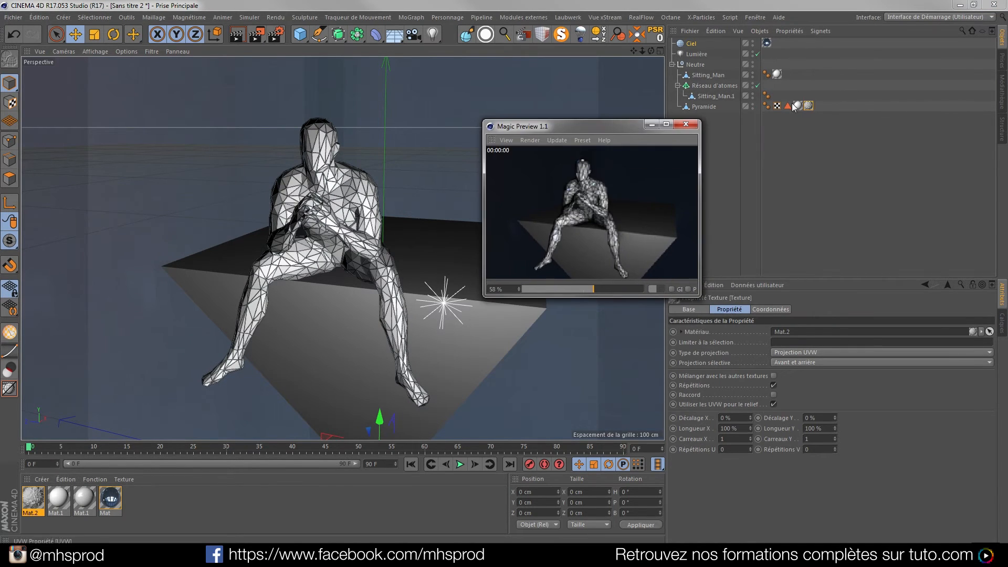
left_click(797, 105)
key("Delete")
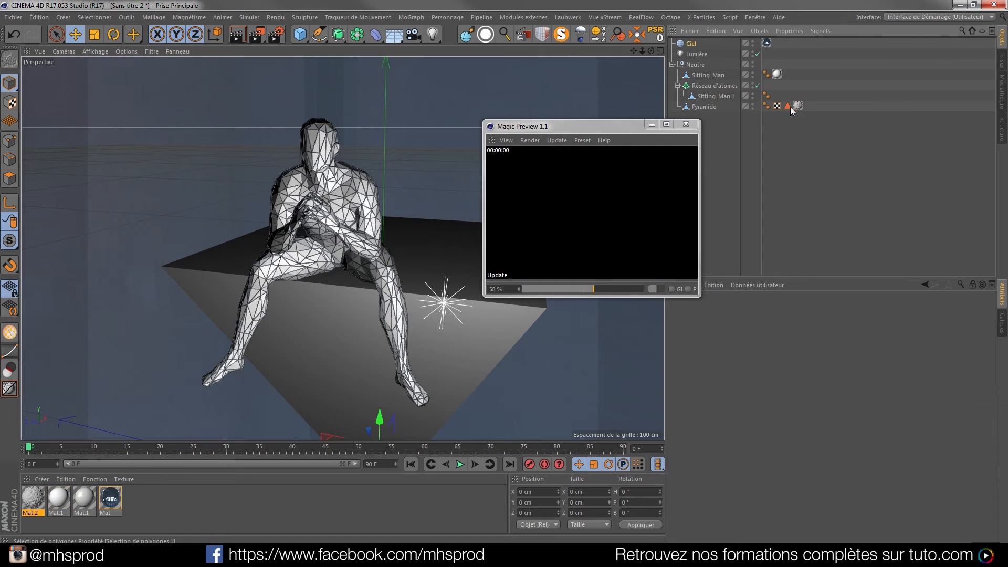
left_click(789, 106)
key("Delete")
left_click(743, 194)
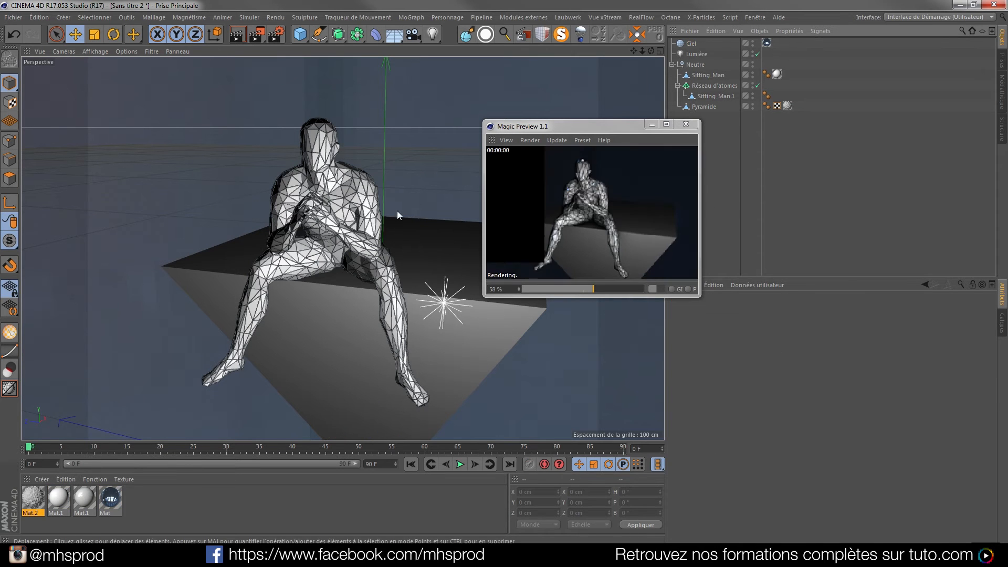
Step: Raise the displacement height of Mat.2 to 10 cm and then to 100 cm
double_click(33, 504)
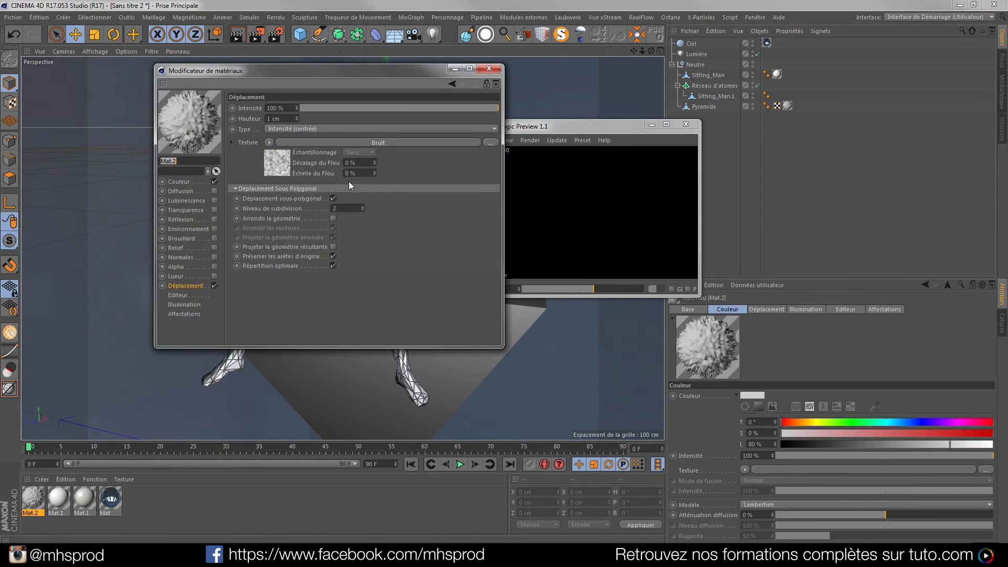
left_click(273, 117)
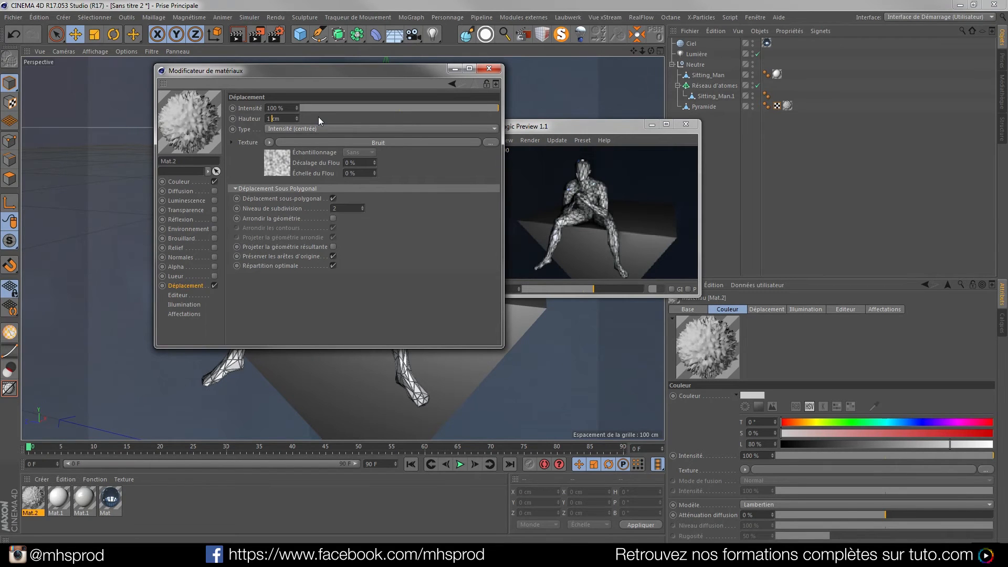
type("0")
key("Return")
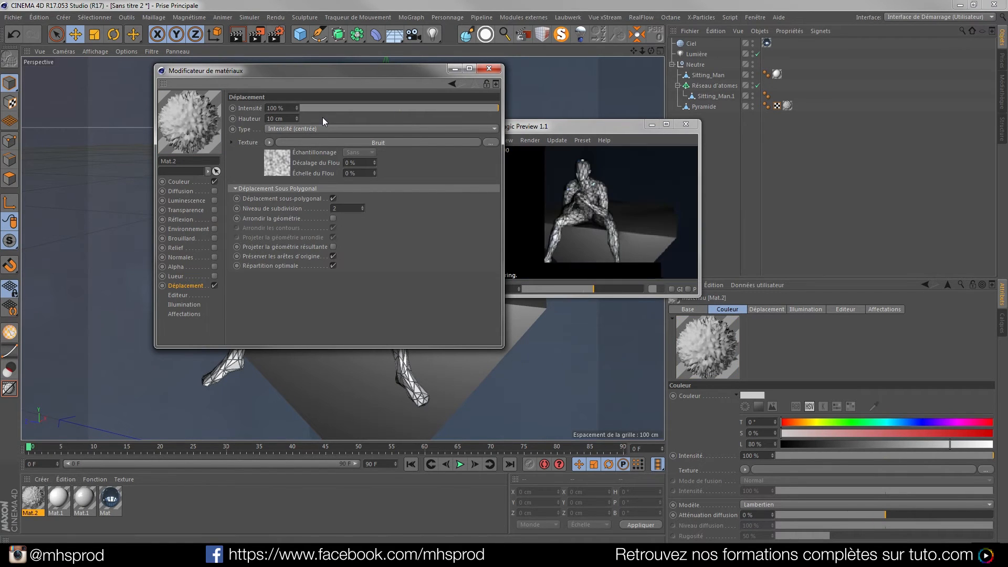
type("0")
key("Return")
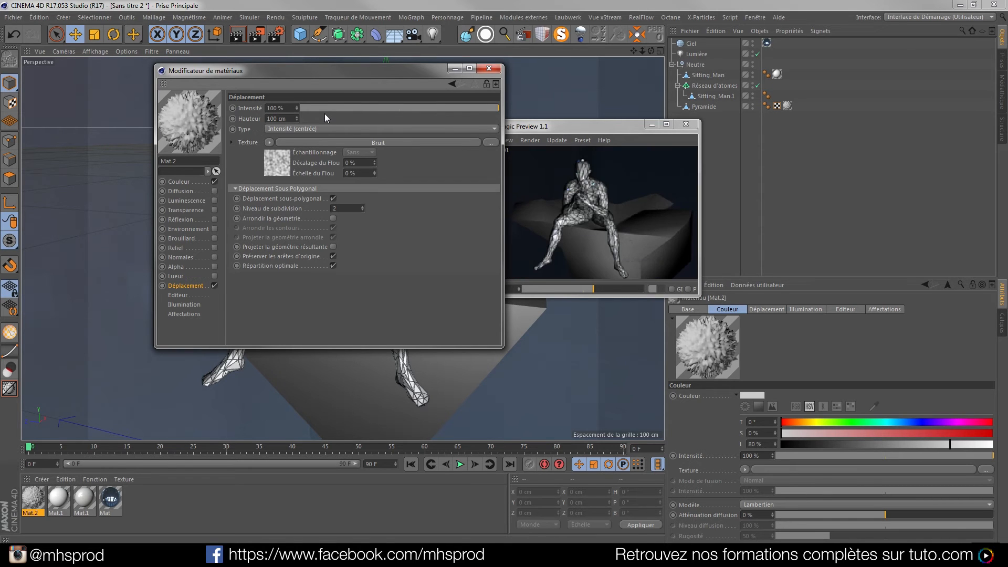
Step: Remove the Mat.2 tag from the pyramid and apply the plain Mat.1 material in its place
left_click_drag(361, 75, 862, 97)
left_click_drag(786, 94, 252, 87)
left_click(701, 107)
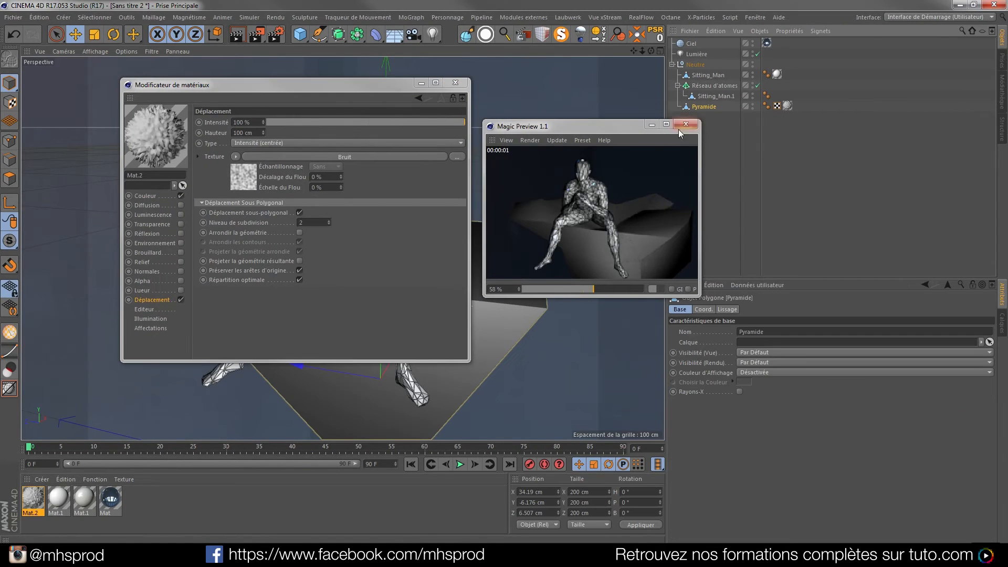
left_click(787, 106)
key("Delete")
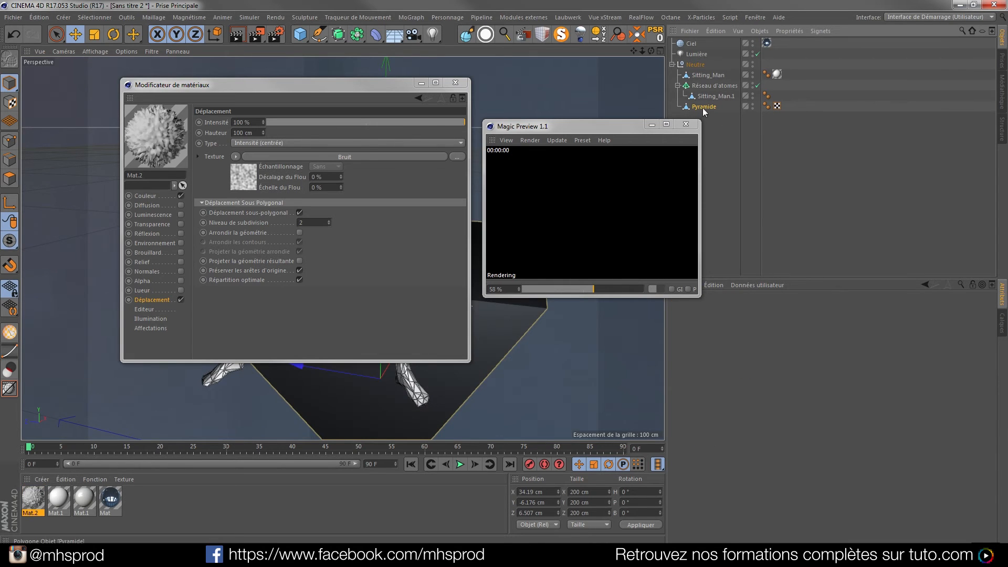
left_click(704, 107)
left_click_drag(698, 172, 726, 107)
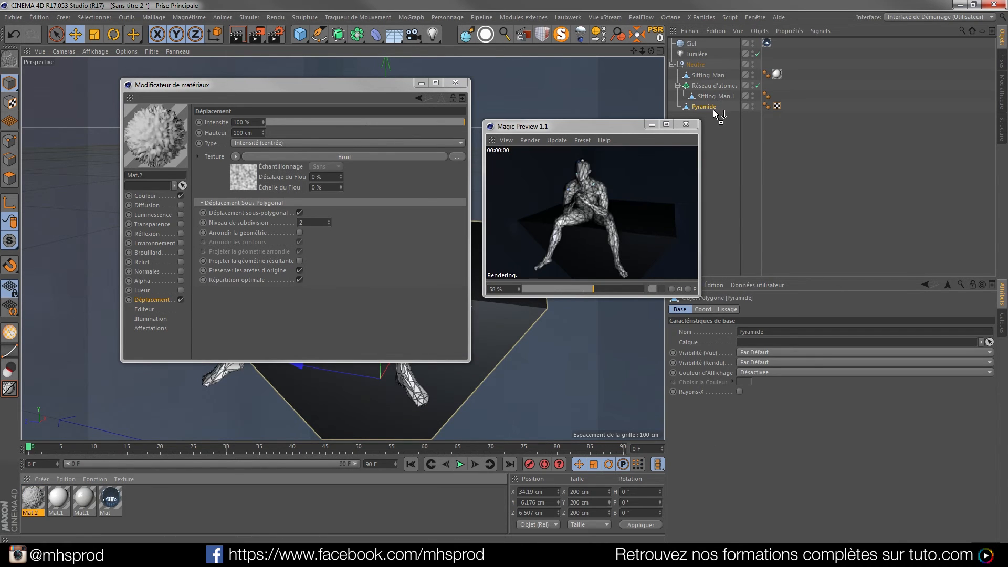
Step: Create a new project, close the empty material editor and add a sphere primitive
left_click(11, 16)
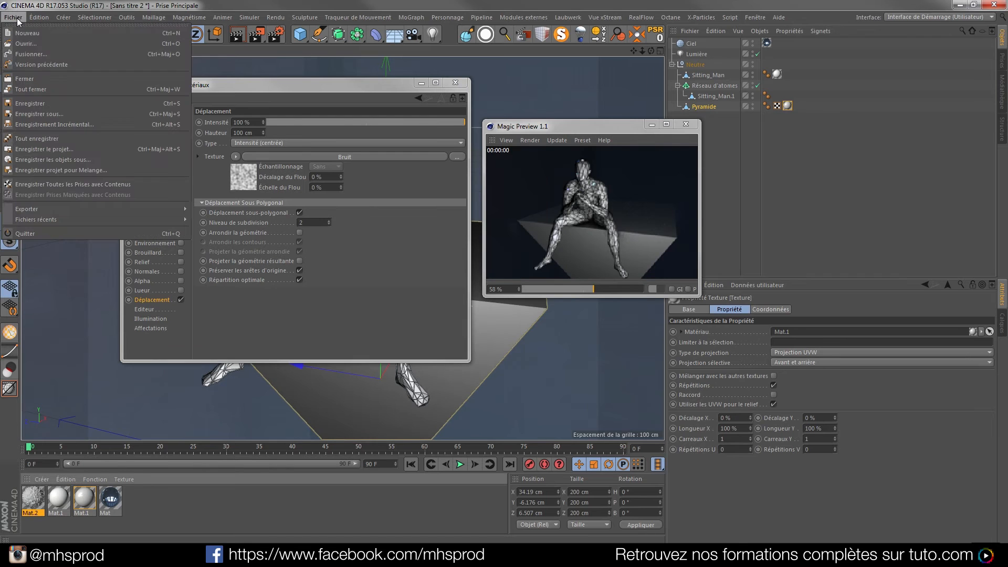
left_click(32, 27)
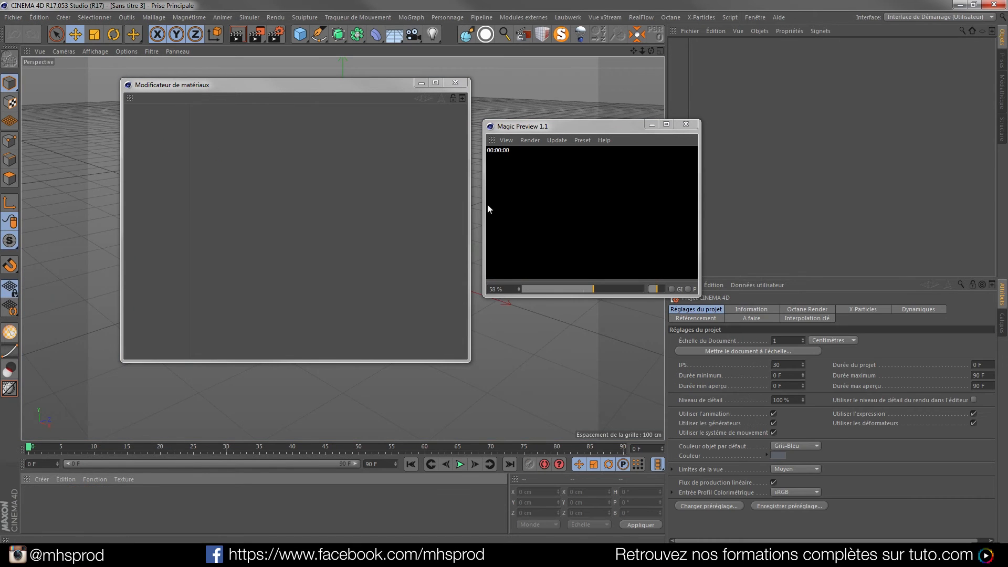
left_click(455, 85)
left_click(300, 34)
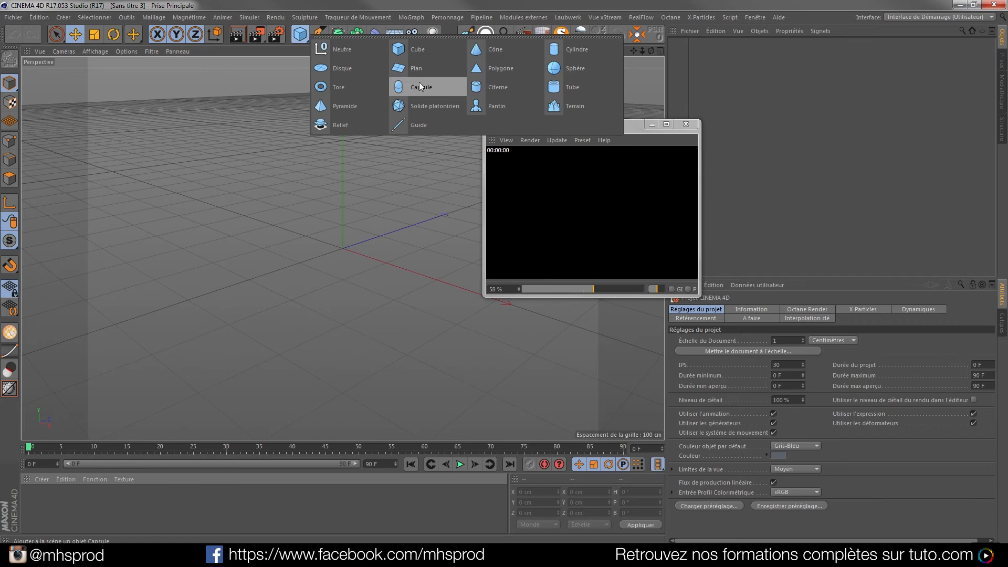
left_click(568, 67)
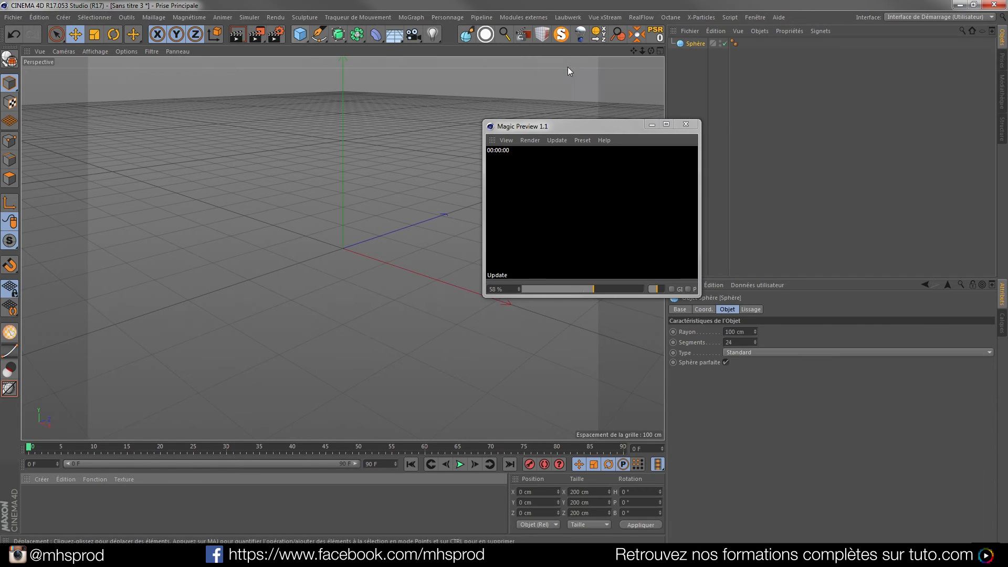
Step: Create a material with a Bruit texture and sub-polygon displacement in its Déplacement channel, and apply it to the sphere
double_click(52, 502)
double_click(33, 499)
left_click(214, 285)
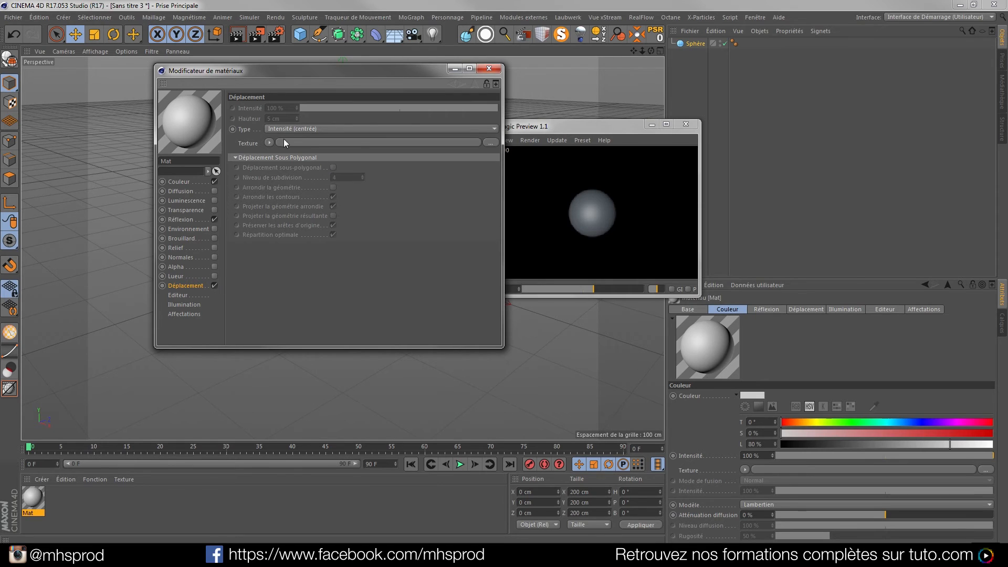
left_click(269, 143)
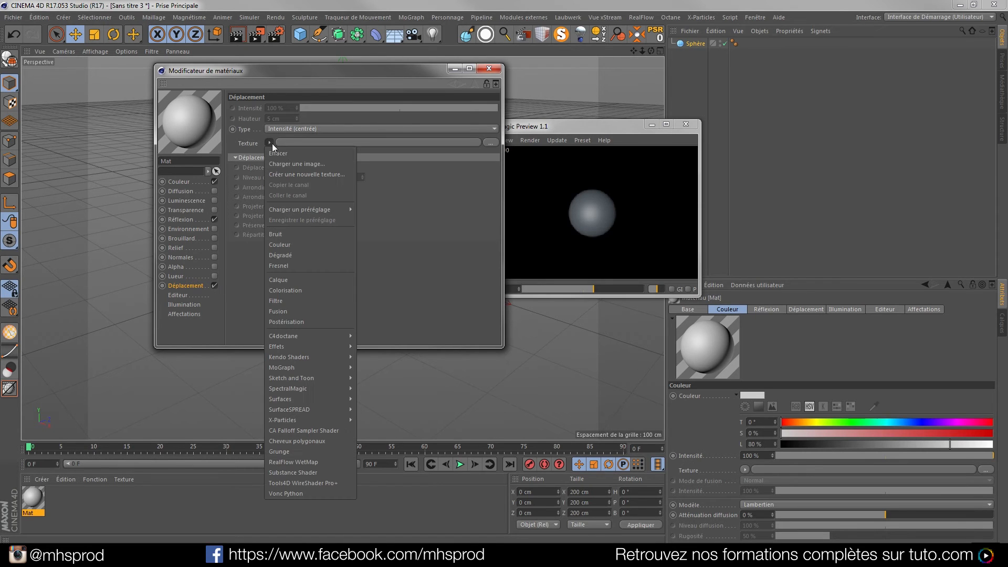
left_click(316, 234)
left_click(333, 198)
left_click_drag(31, 507, 698, 45)
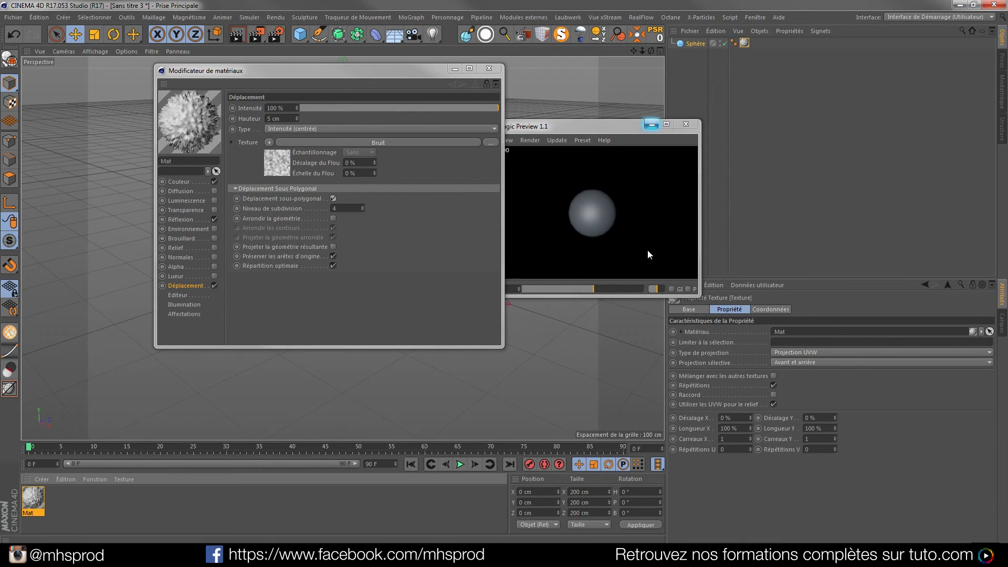
Step: Set the sphere to 48 segments, convert it to an editable polygon object and close the material editor
left_click(702, 43)
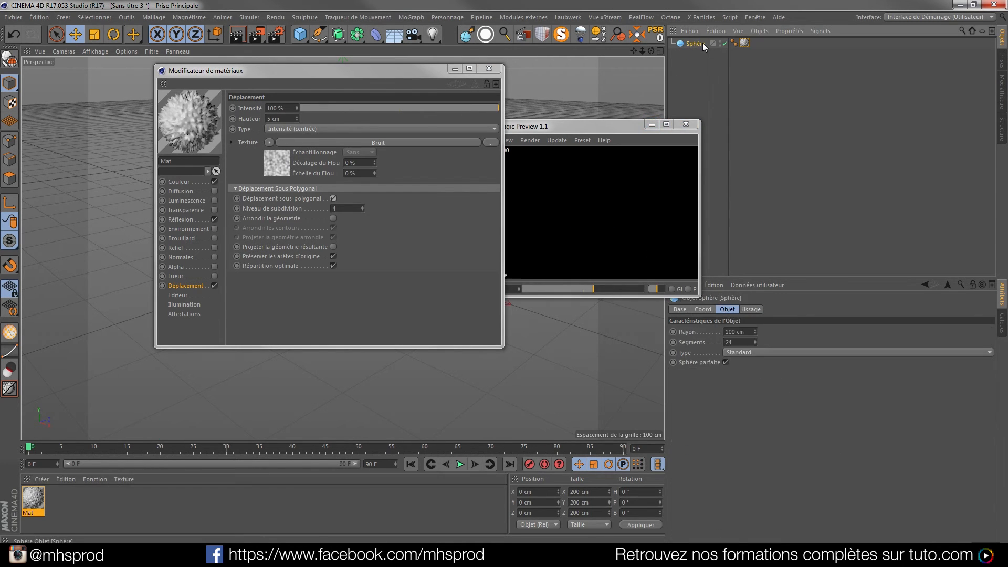
left_click(737, 340)
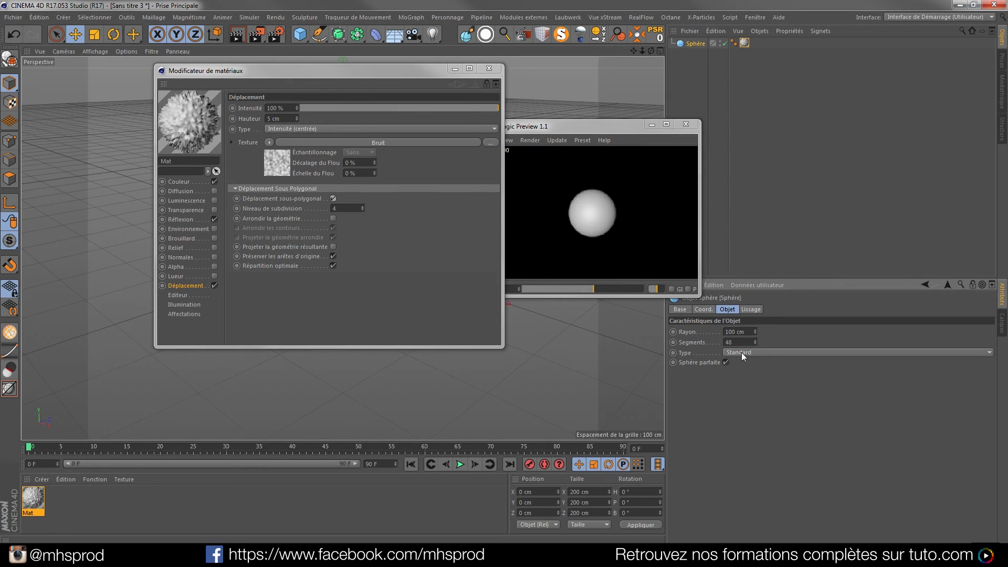
key("c")
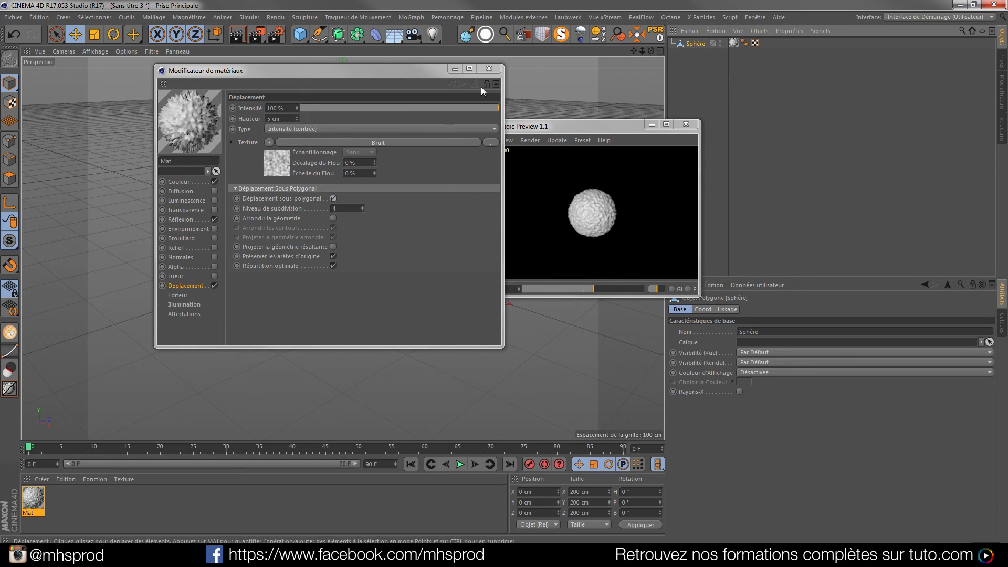
left_click(489, 69)
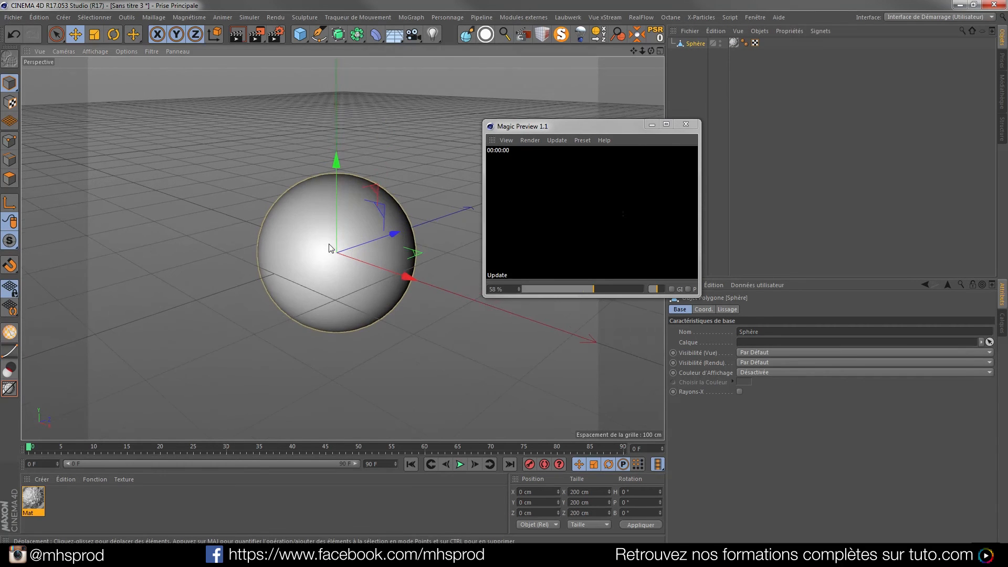
middle_click_drag(329, 222, 328, 208, "alt")
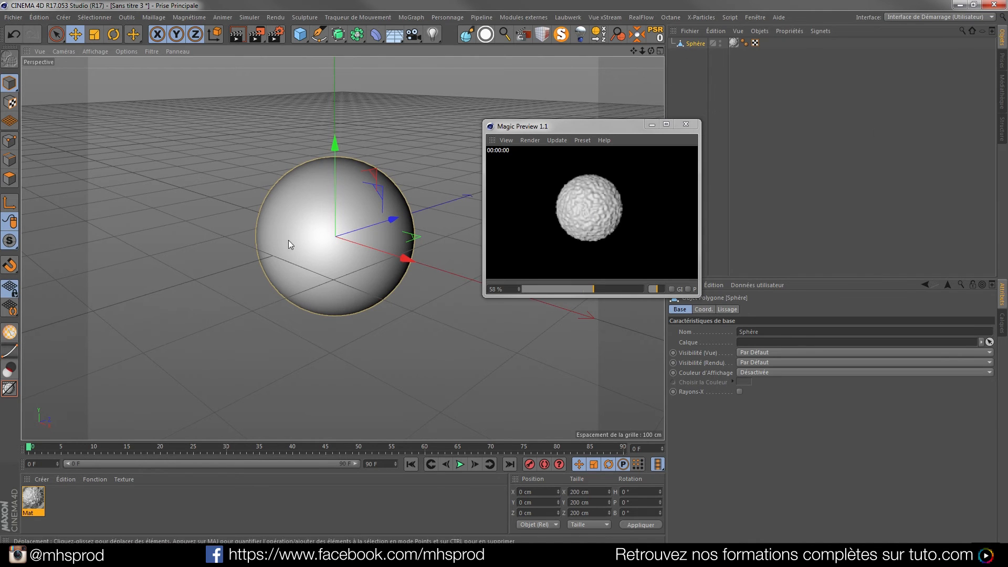
left_click(602, 207)
left_click(602, 210)
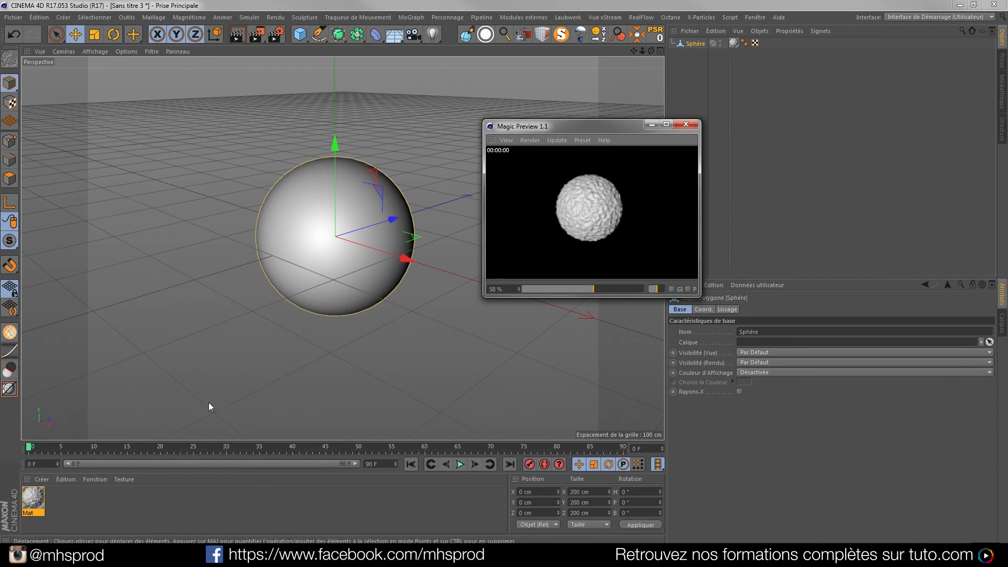
Step: Cycle the displacement's Bruit shader through noise types such as Ober, Poxo, Sema and Stupl, ending on Turbulence
left_click(36, 503)
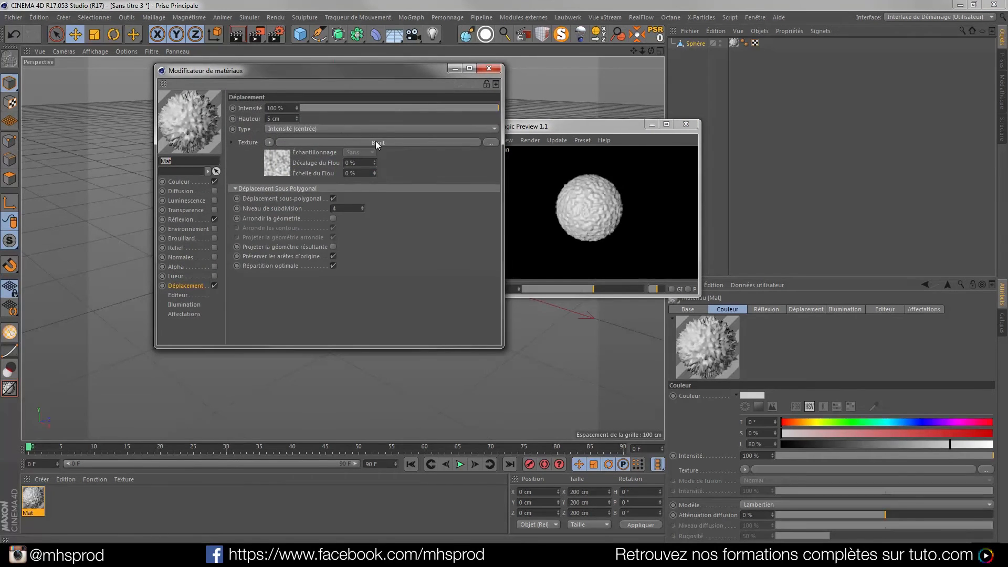
left_click(376, 143)
scroll(352, 212, "down", 2)
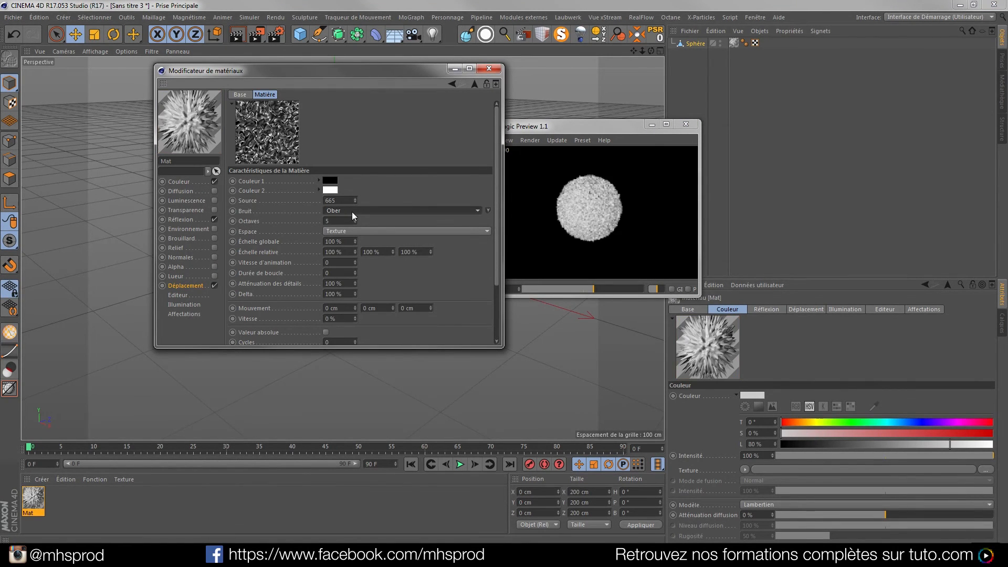
scroll(352, 212, "down", 2)
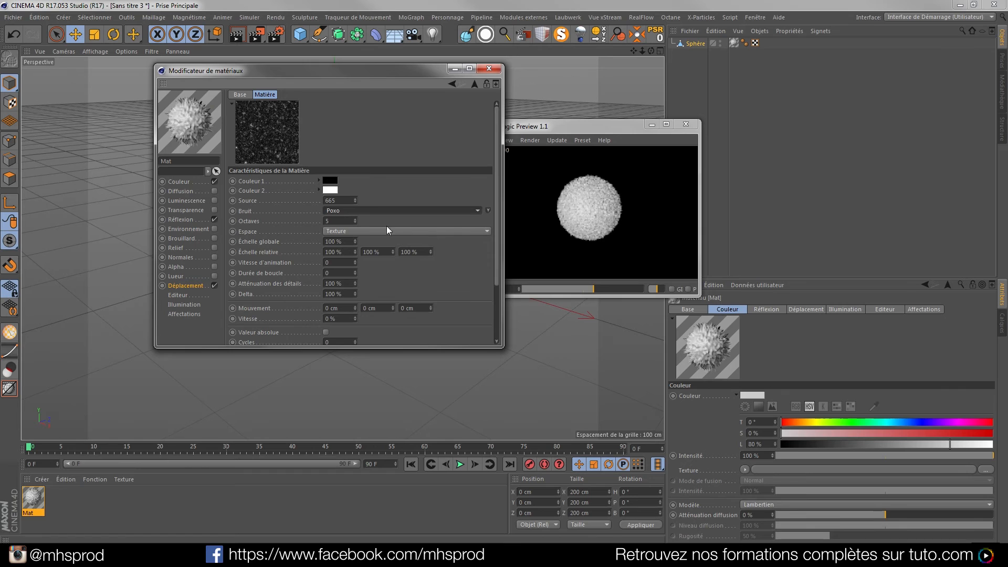
scroll(377, 209, "down", 2)
scroll(395, 216, "down", 3)
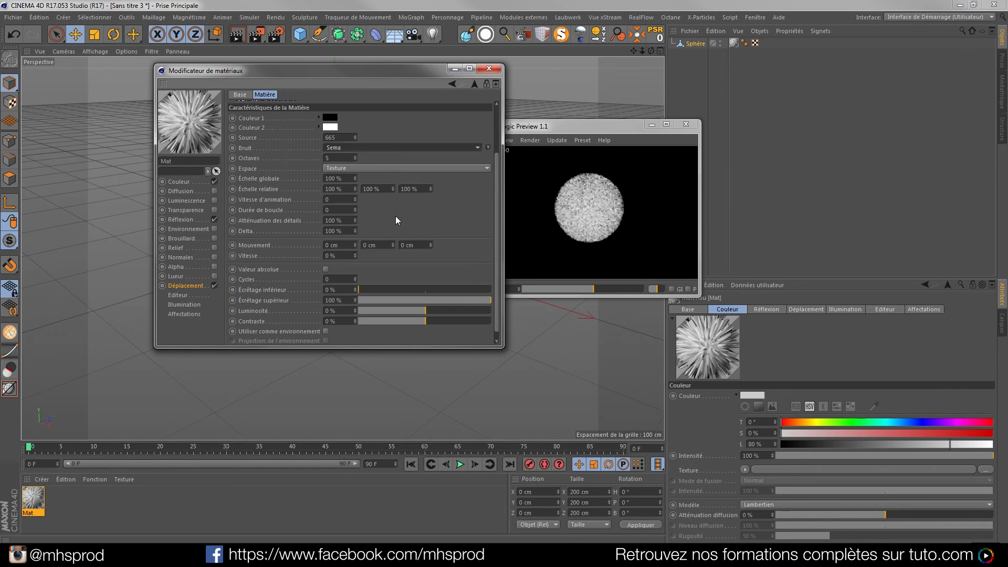
scroll(381, 149, "down", 2)
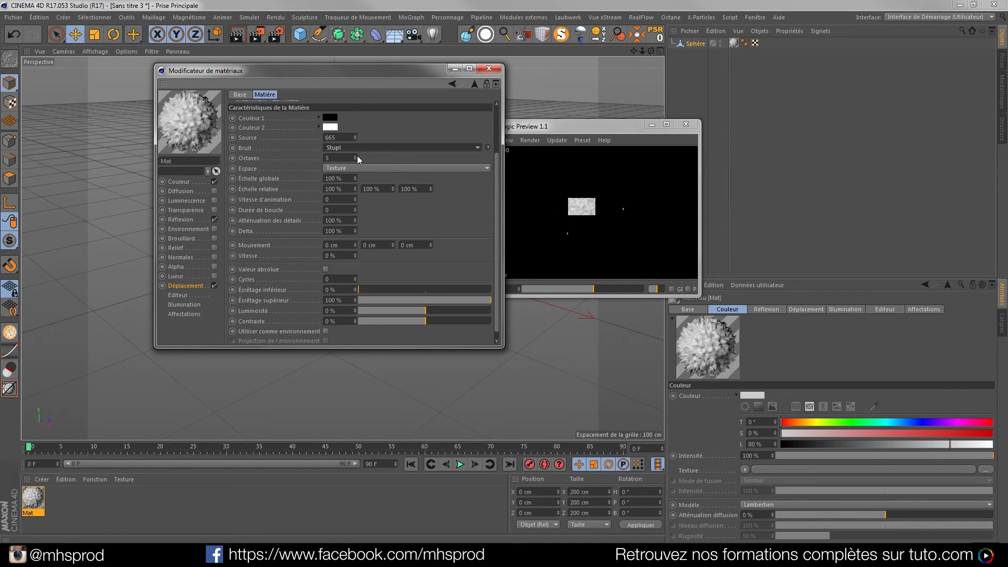
scroll(389, 150, "down", 1)
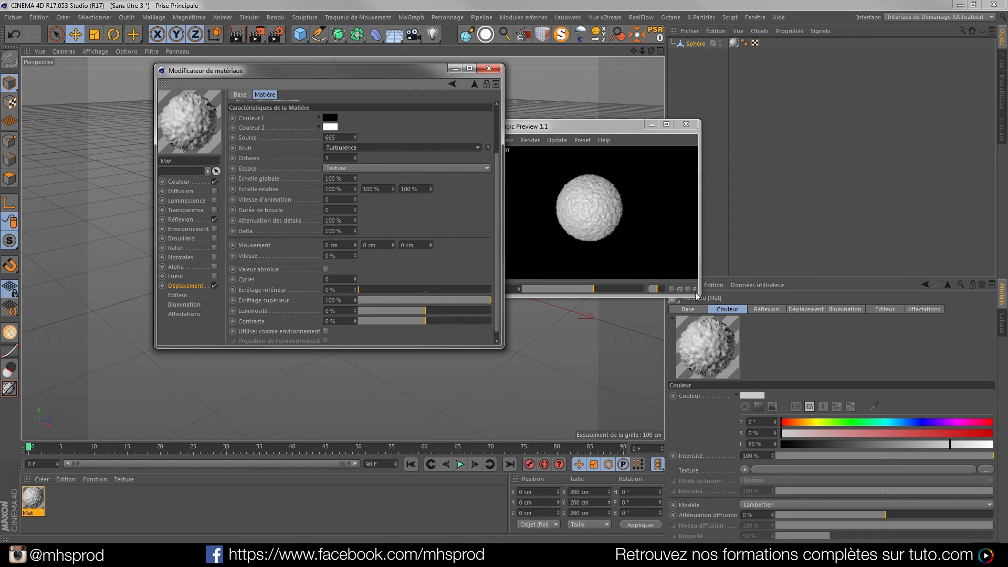
Step: Enlarge the Magic Preview window, move it beside the material editor and raise its quality to 100 %
left_click_drag(698, 294, 880, 439)
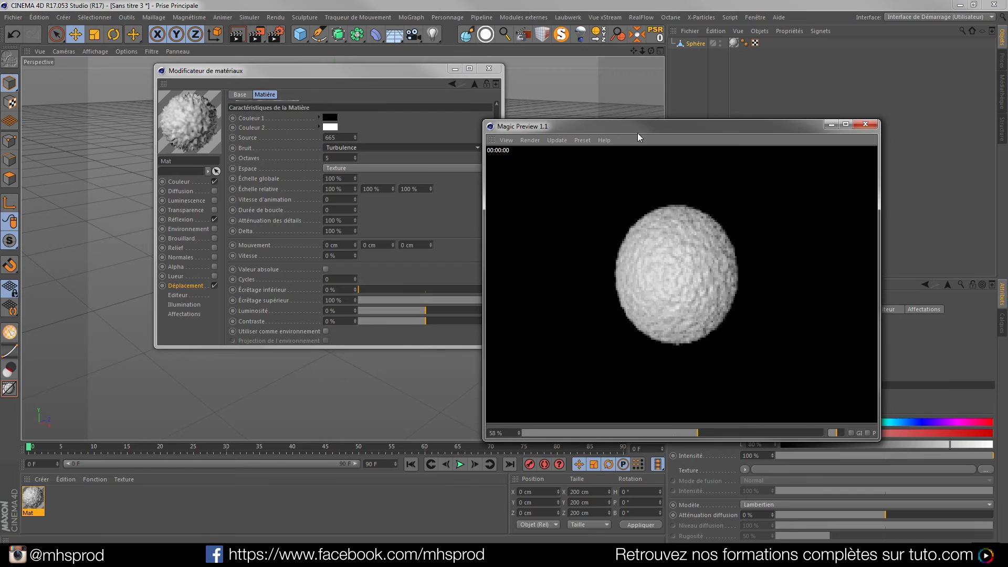
left_click_drag(638, 136, 702, 92)
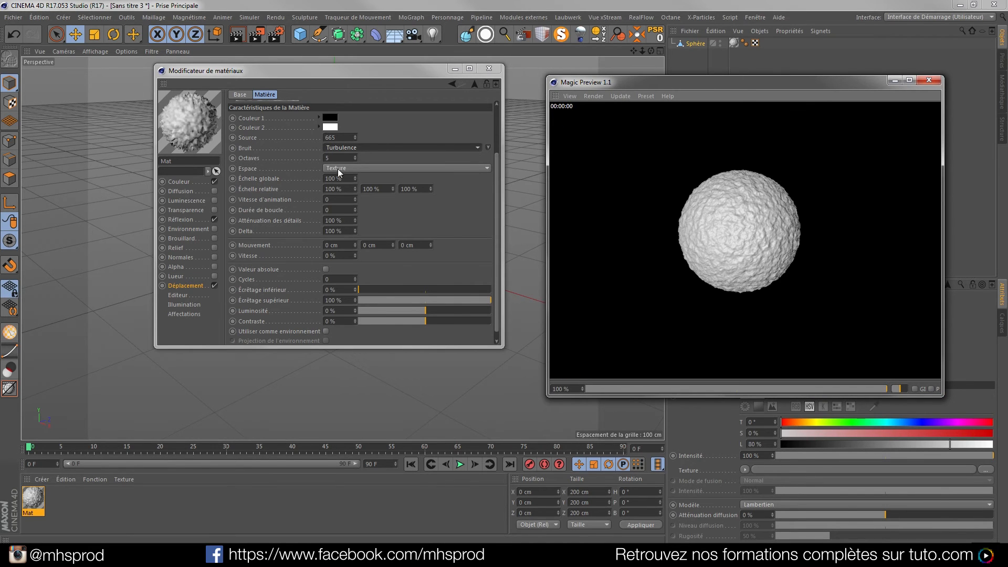
Step: Set the noise shader's space to Monde and its noise type to Bruit VL
scroll(347, 169, "down", 1)
scroll(348, 168, "down", 1)
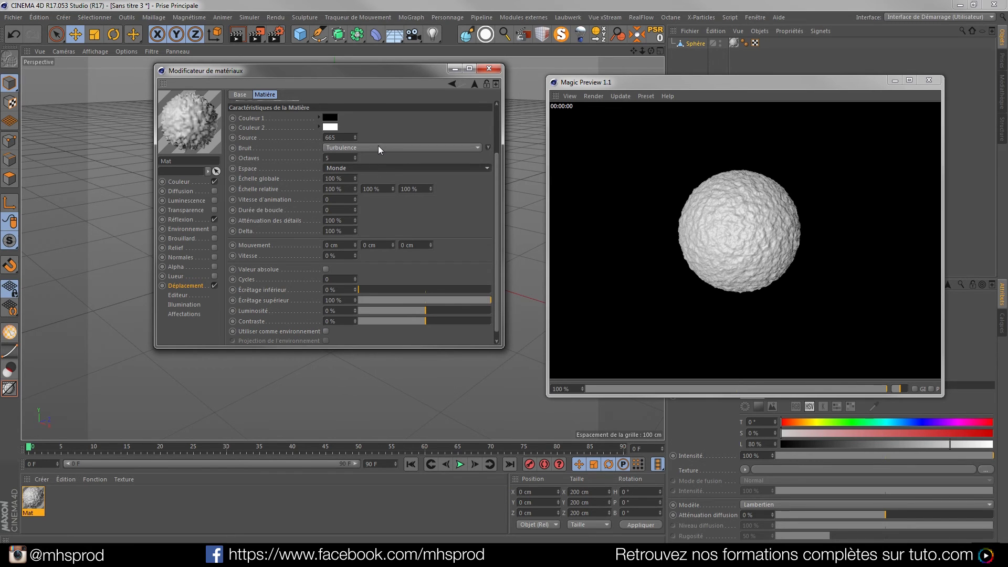
scroll(379, 146, "down", 1)
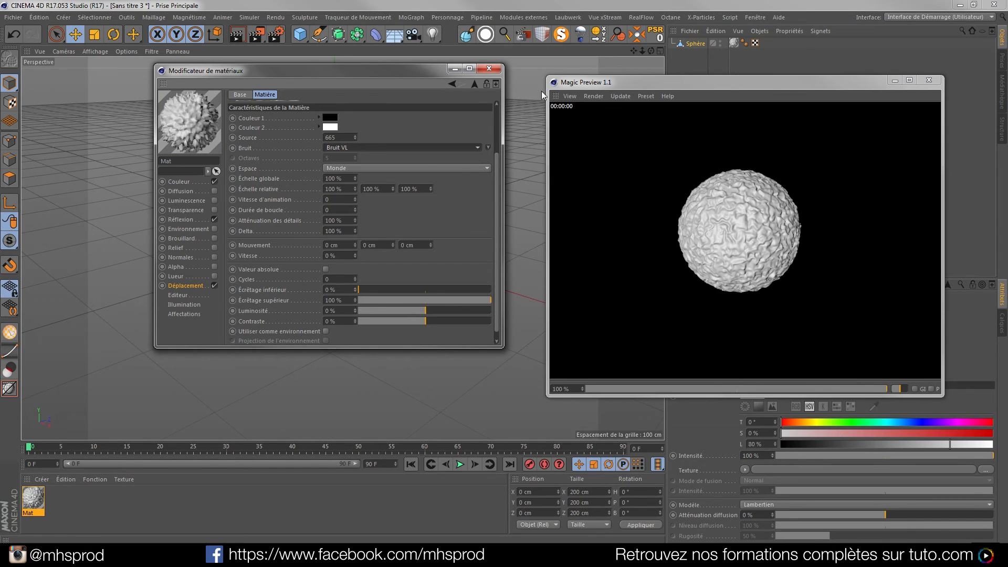
Step: Reposition the material editor beside the preview, and close both the editor and the Magic Preview window
left_click_drag(376, 70, 756, 99)
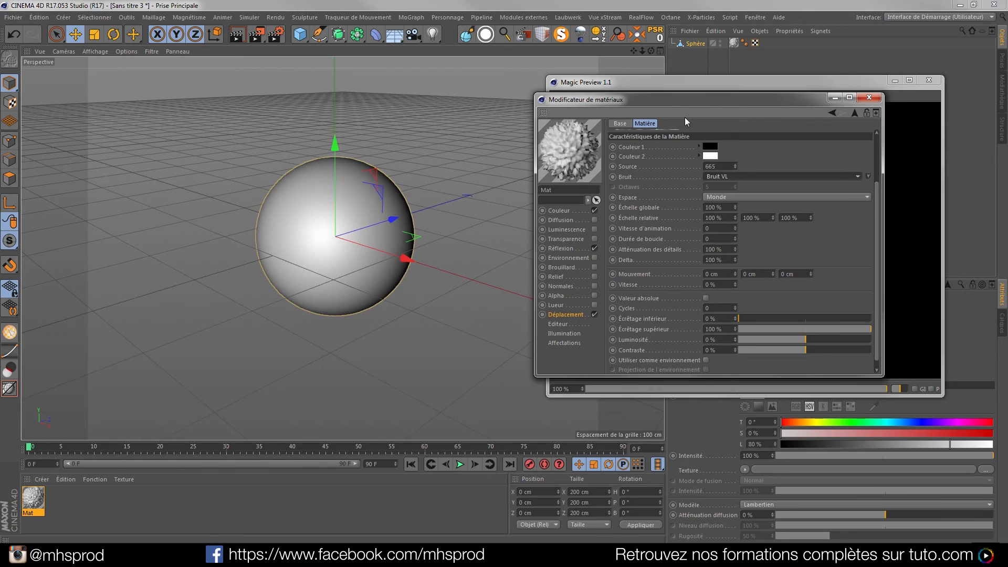
left_click_drag(661, 108, 299, 93)
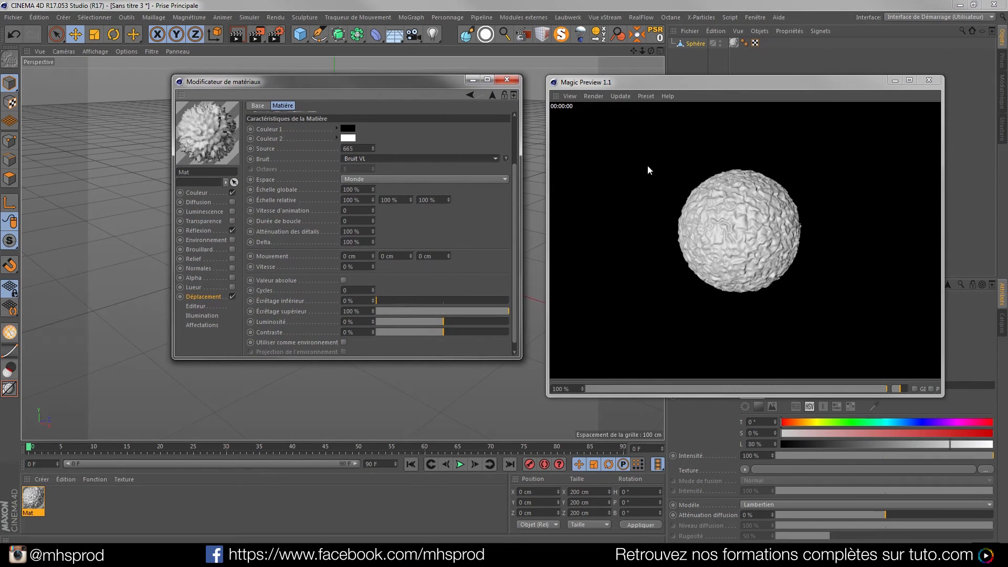
left_click(512, 84)
left_click(925, 81)
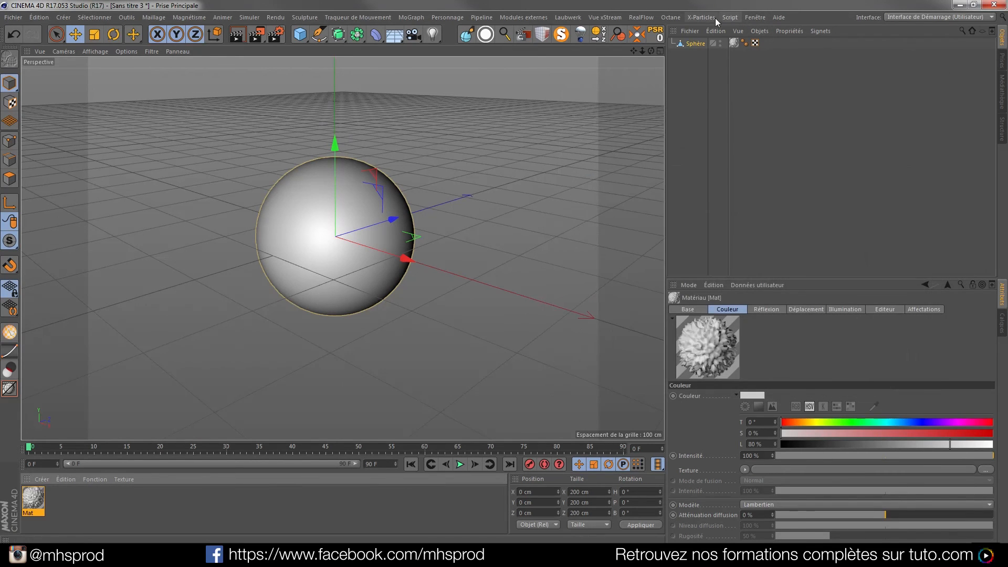
Step: Switch to the open project Sans titre 2 containing the seated man on the pyramid
left_click(751, 19)
left_click(770, 272)
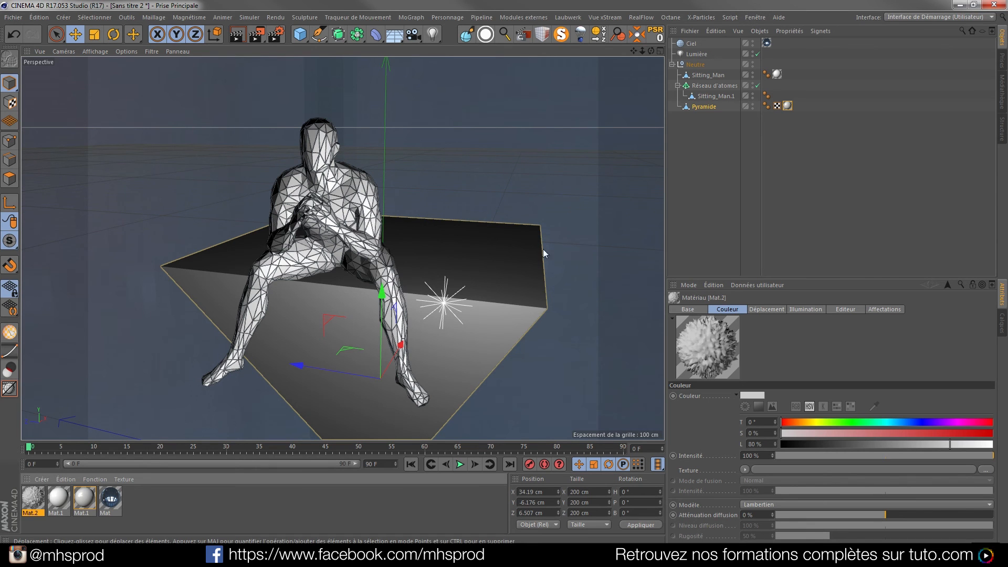
middle_click_drag(397, 321, 373, 304, "alt")
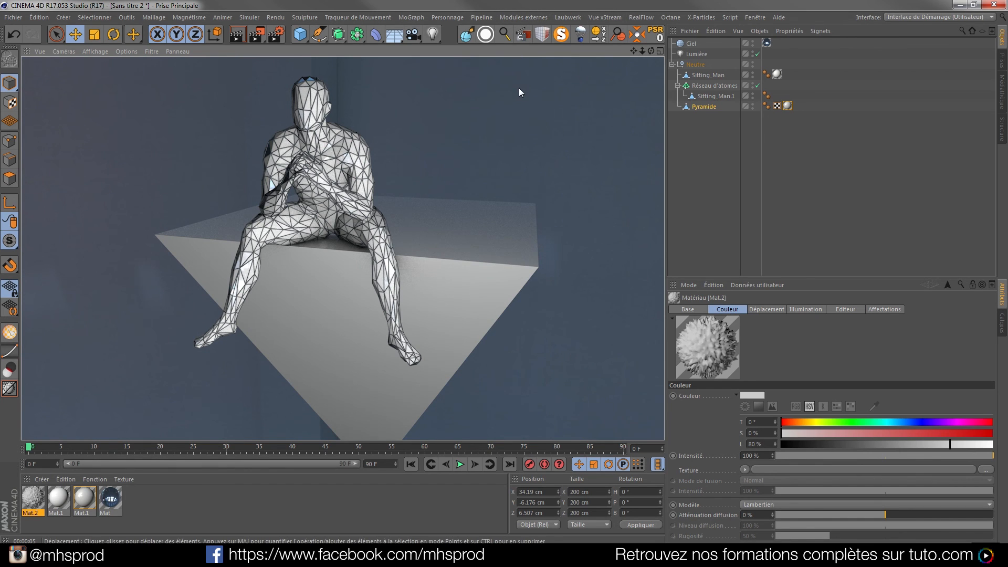
Step: Preview the seated man scene in Magic Preview at 50 % quality and close the preview window
left_click(521, 35)
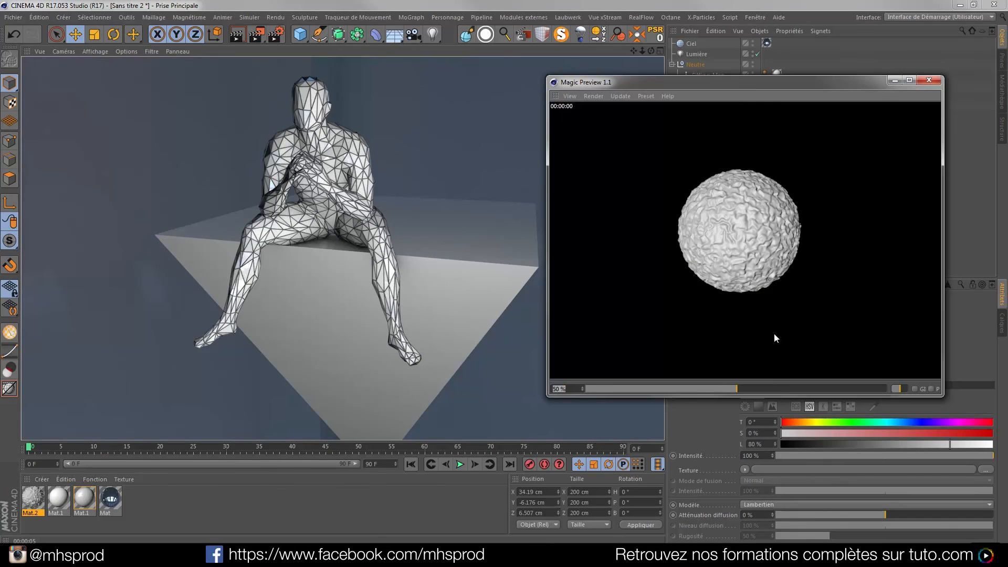
left_click(743, 253)
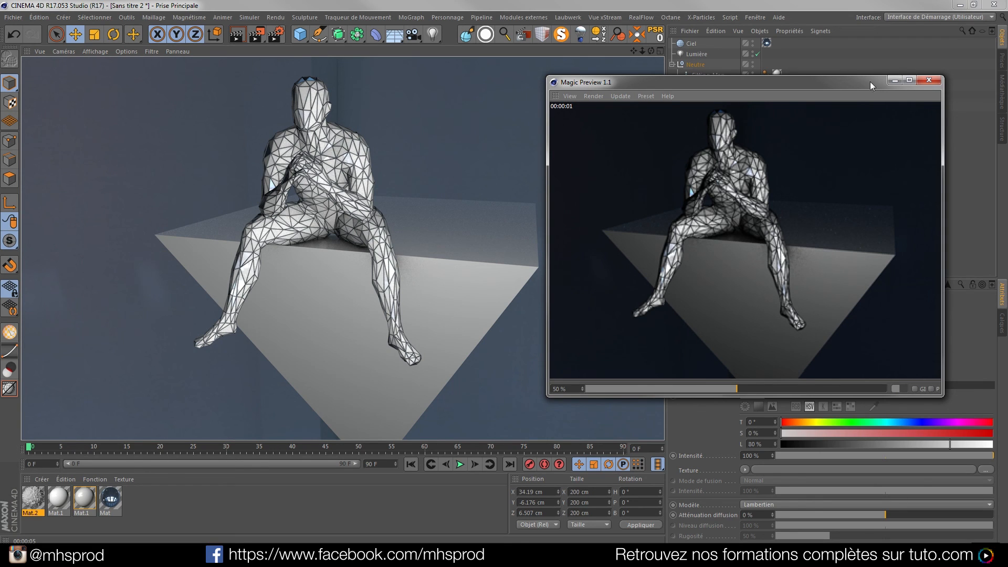
left_click(929, 81)
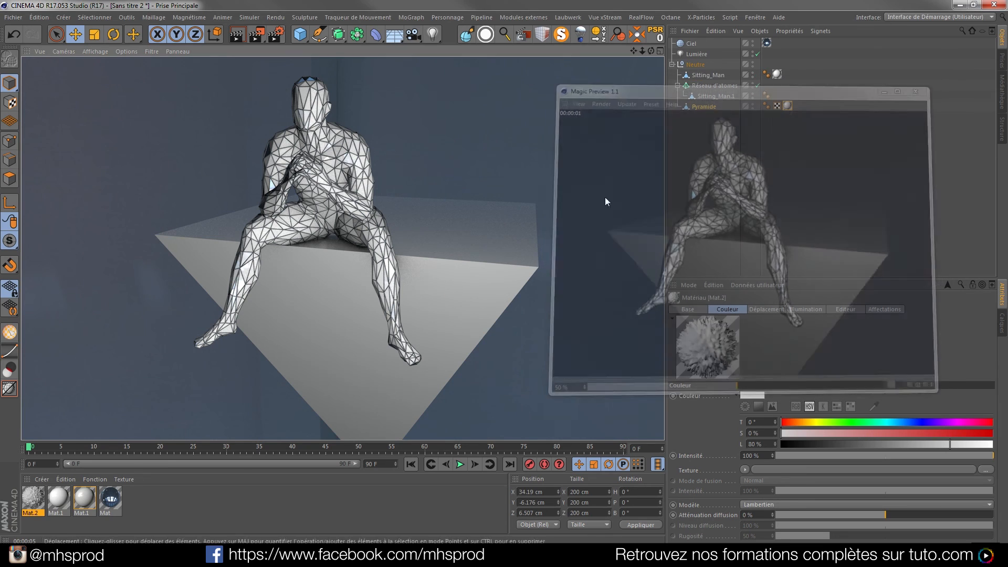
Step: Switch to the web browser and view the Motion Designers Community Facebook group and the MHSTuts YouTube channel
key("alt+Tab")
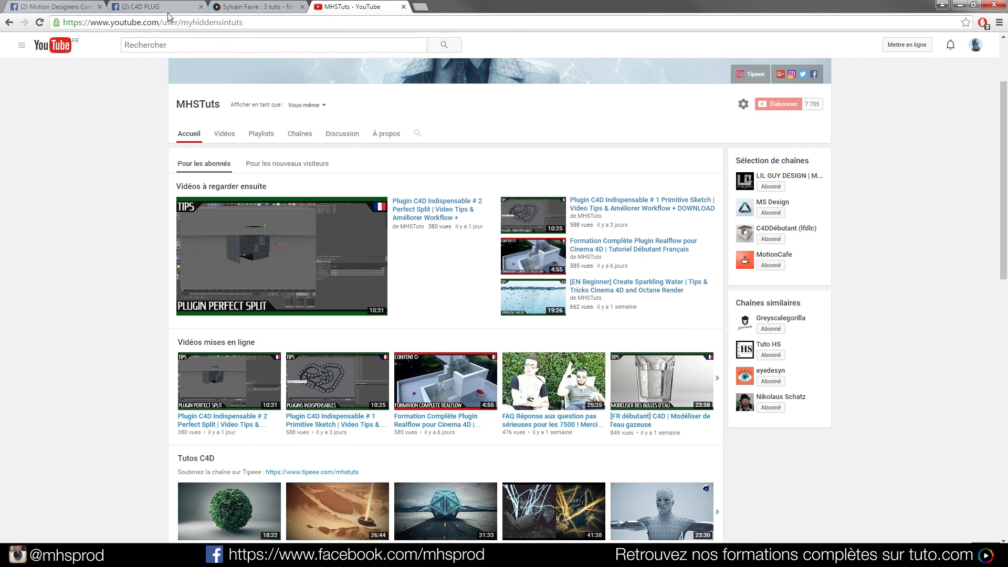
key("ctrl+Tab")
scroll(294, 294, "up", 20)
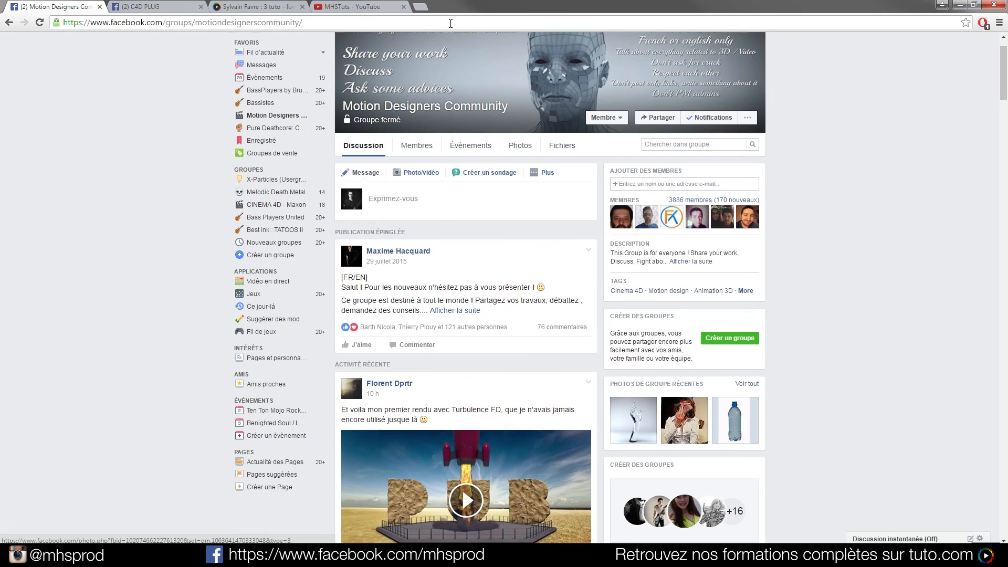
left_click(357, 7)
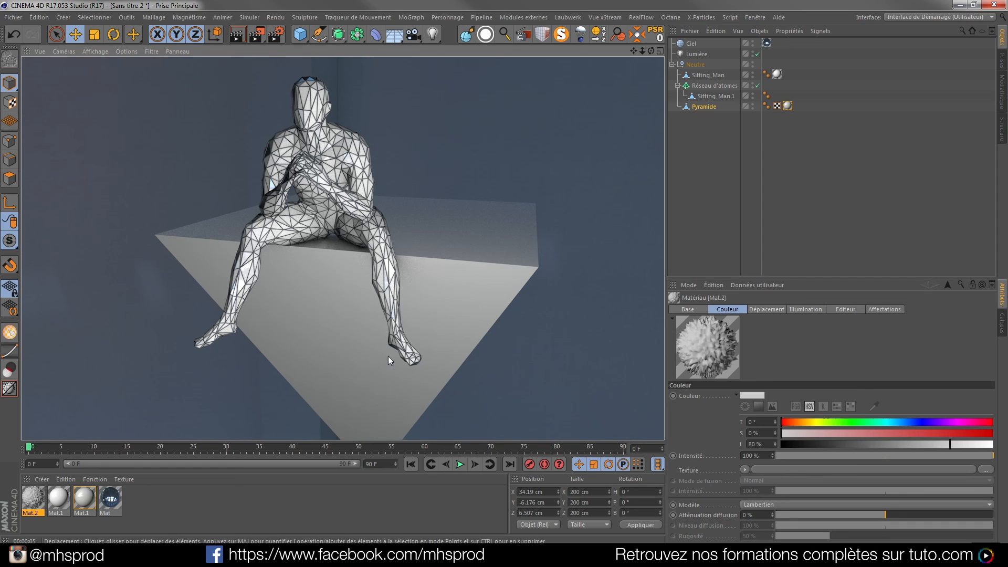